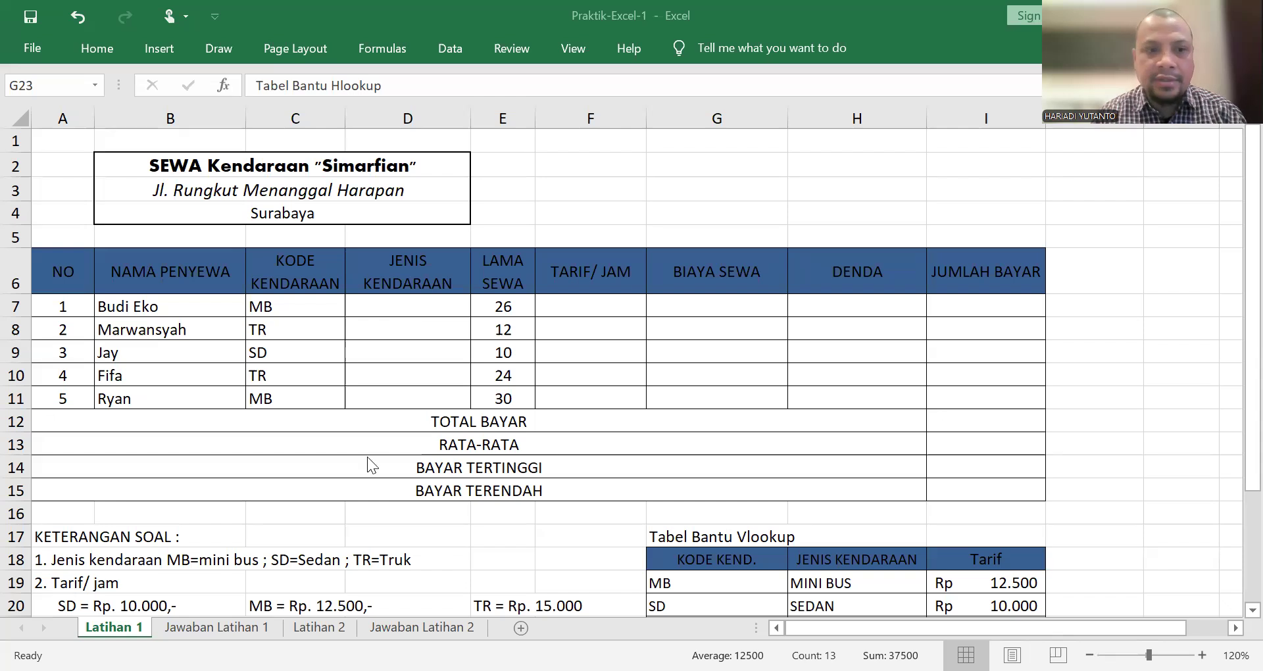
Examine the exercise instructions and the headings of the Vlookup and Hlookup helper tables below the rental table.
{"action": "scroll", "coordinate": [367, 463], "scroll_direction": "down", "scroll_amount": 1}
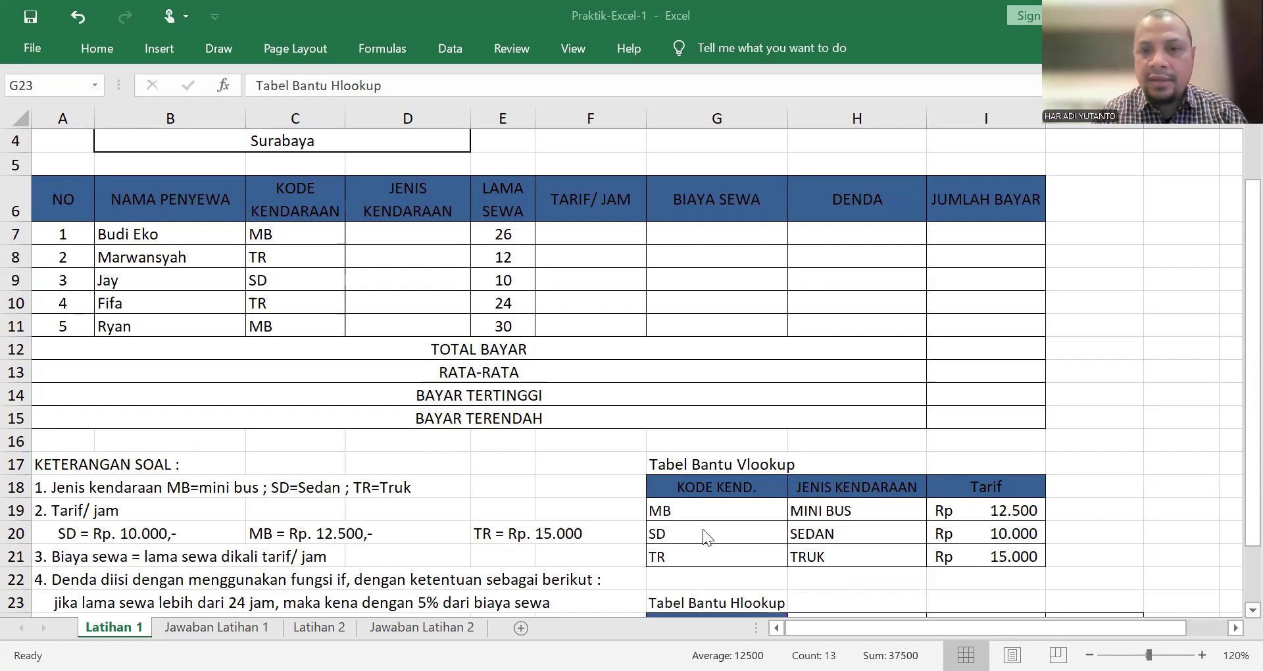
{"action": "scroll", "coordinate": [703, 528], "scroll_direction": "down", "scroll_amount": 1}
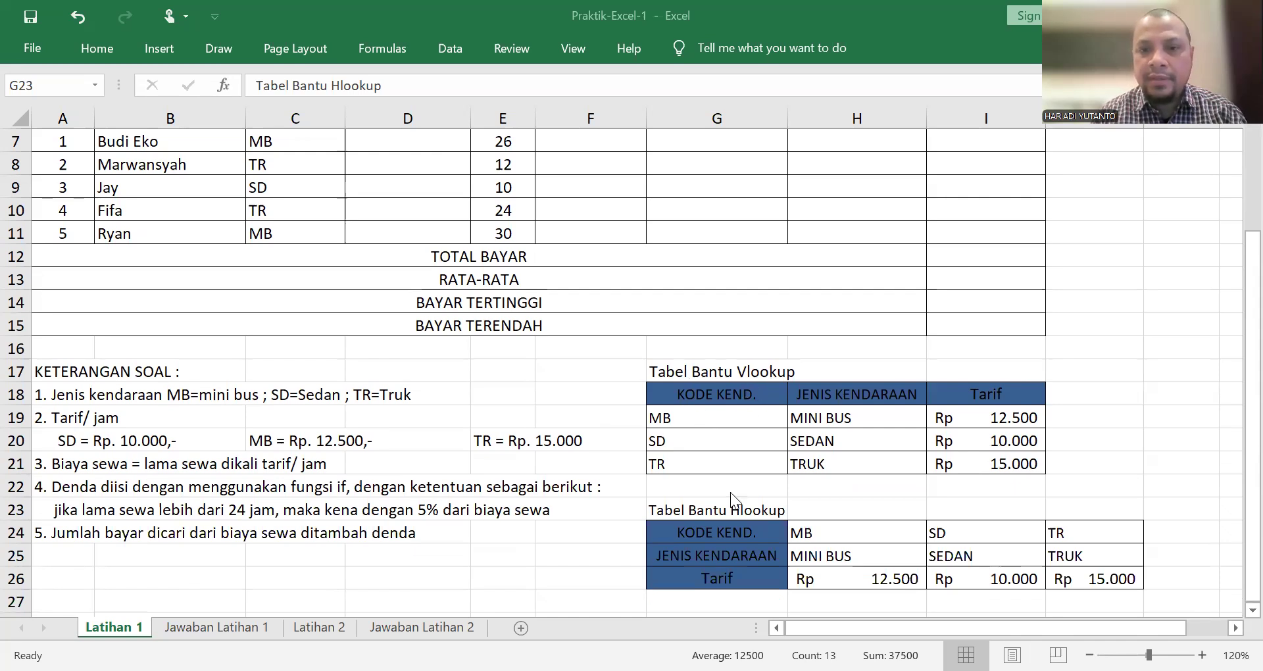
{"action": "left_click", "coordinate": [743, 392]}
{"action": "left_click_drag", "start_coordinate": [743, 392], "coordinate": [943, 394]}
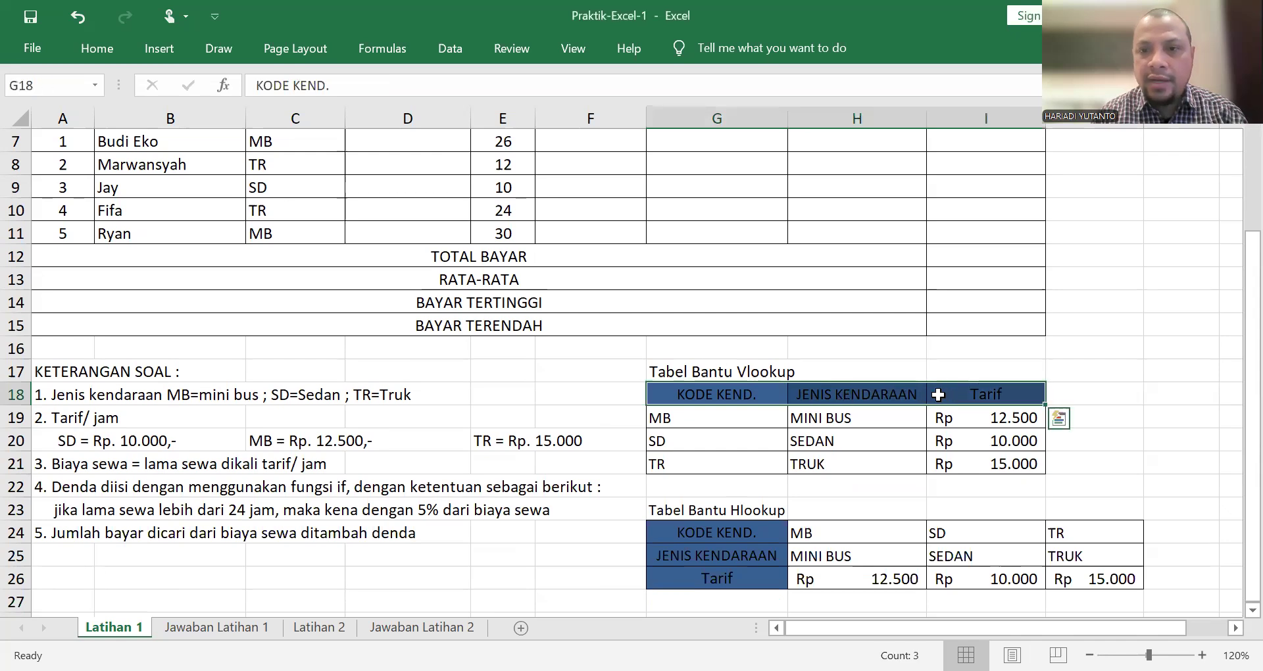
{"action": "left_click", "coordinate": [747, 395]}
{"action": "left_click", "coordinate": [822, 394]}
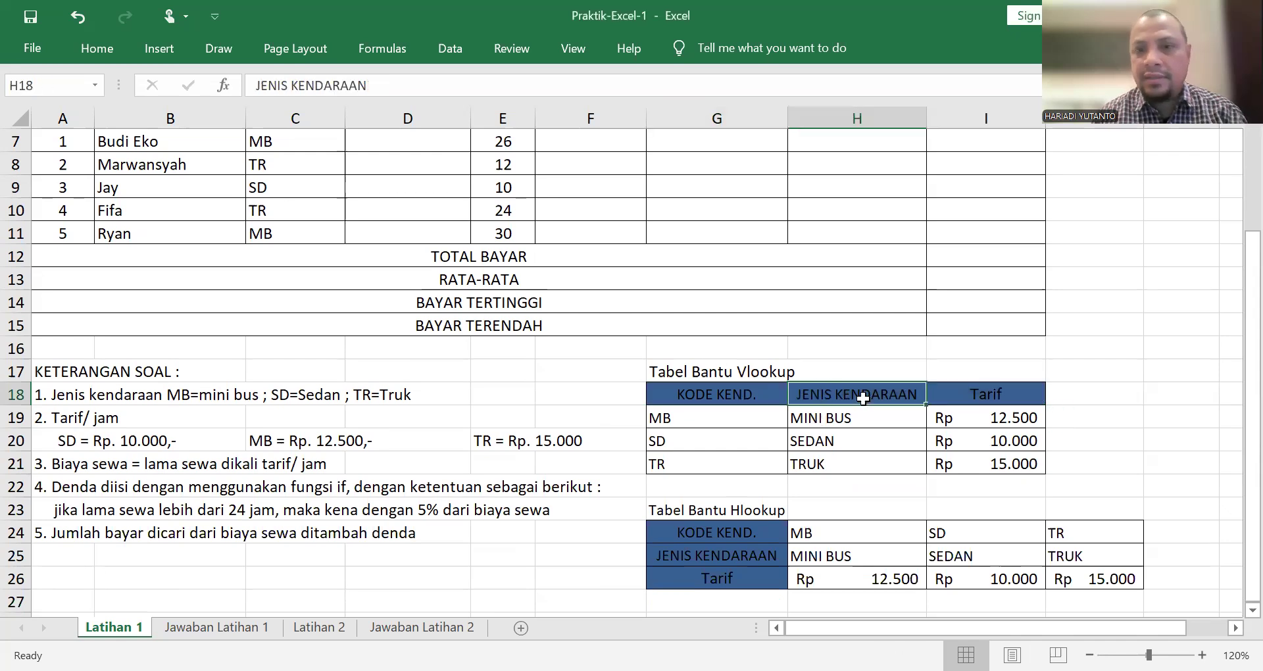
{"action": "left_click", "coordinate": [957, 390]}
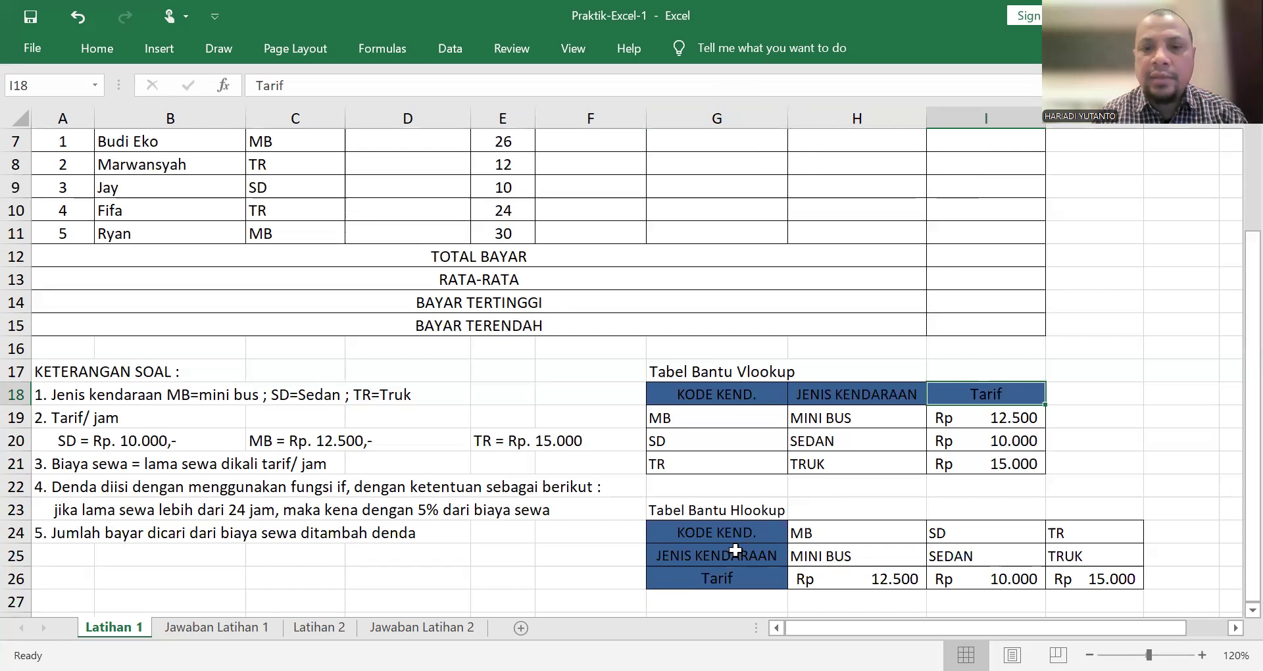
{"action": "left_click", "coordinate": [698, 538]}
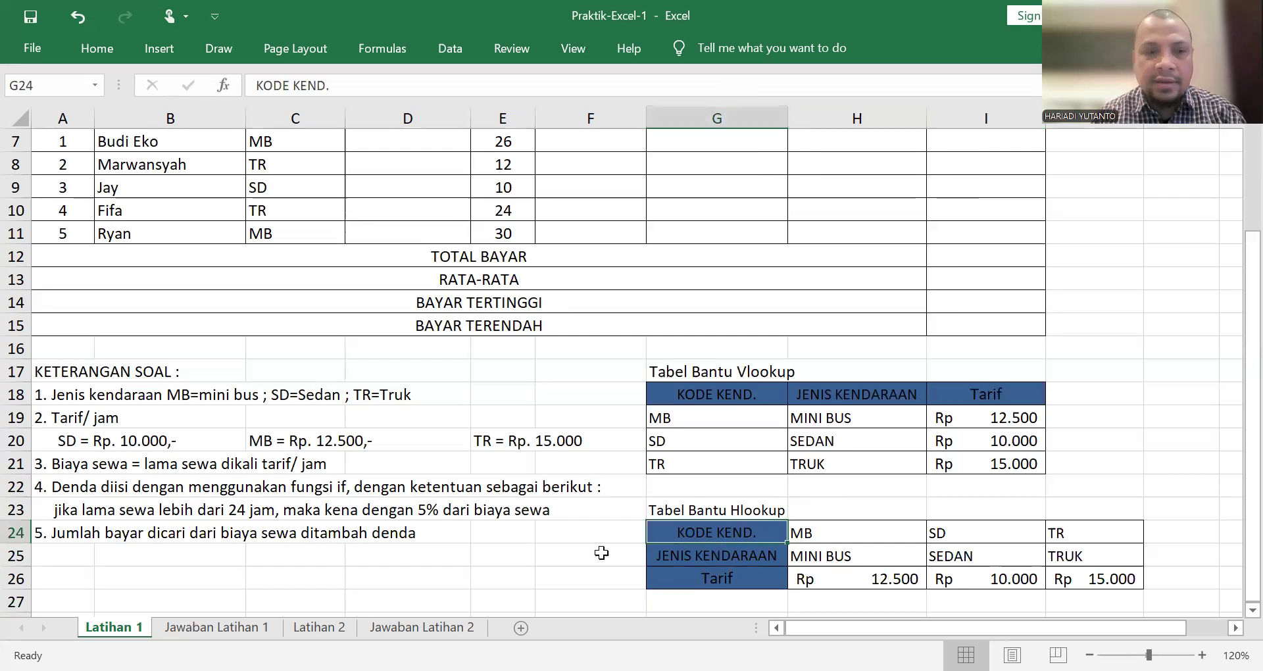
{"action": "left_click", "coordinate": [704, 556]}
{"action": "left_click", "coordinate": [707, 581]}
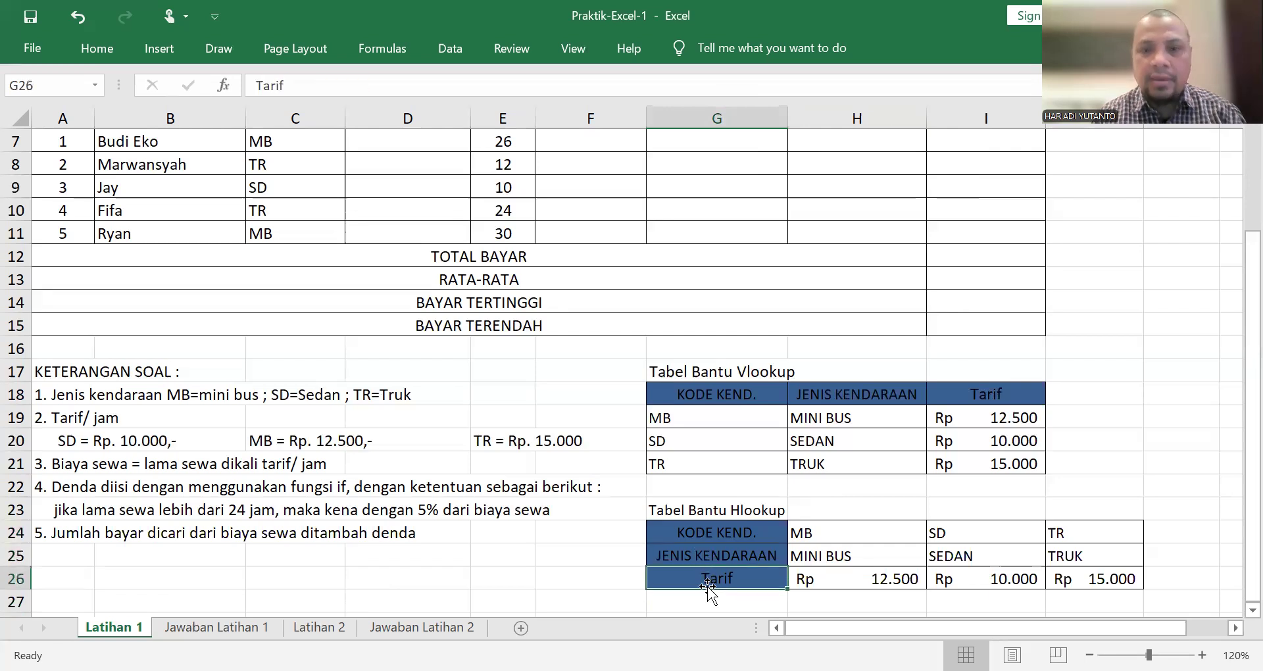
Insert a VLOOKUP function in cell D7 with C7 as the lookup value.
{"action": "scroll", "coordinate": [520, 386], "scroll_direction": "up", "scroll_amount": 2}
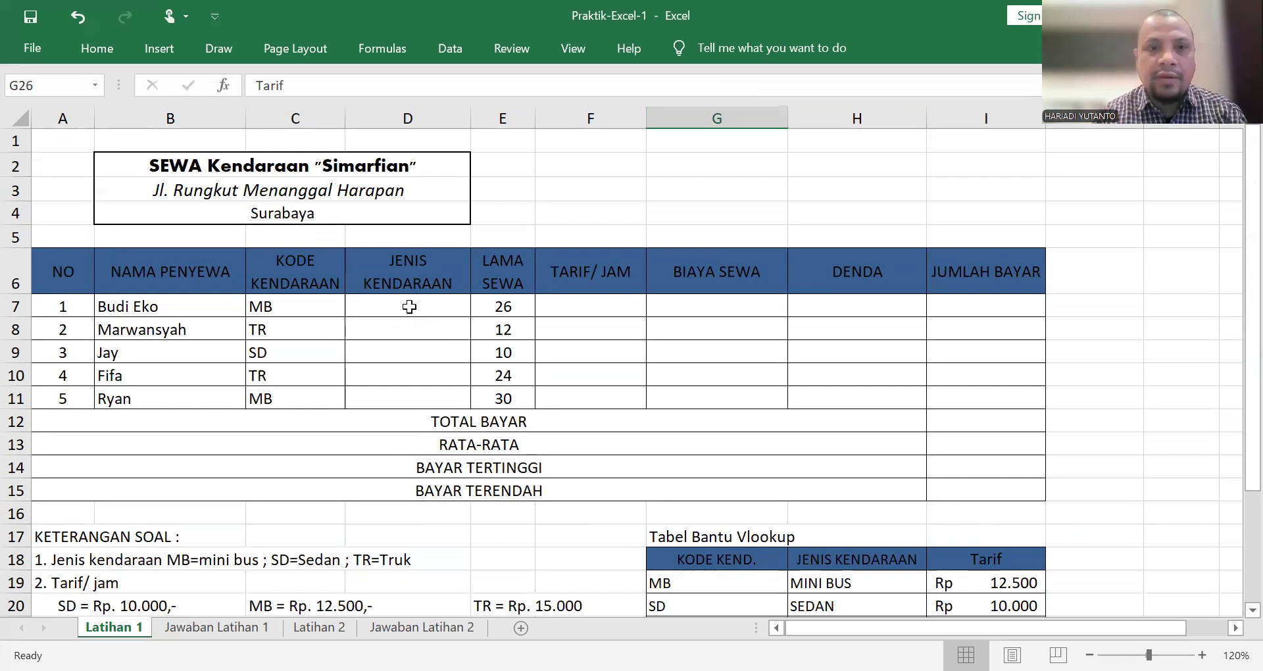
{"action": "left_click", "coordinate": [408, 309]}
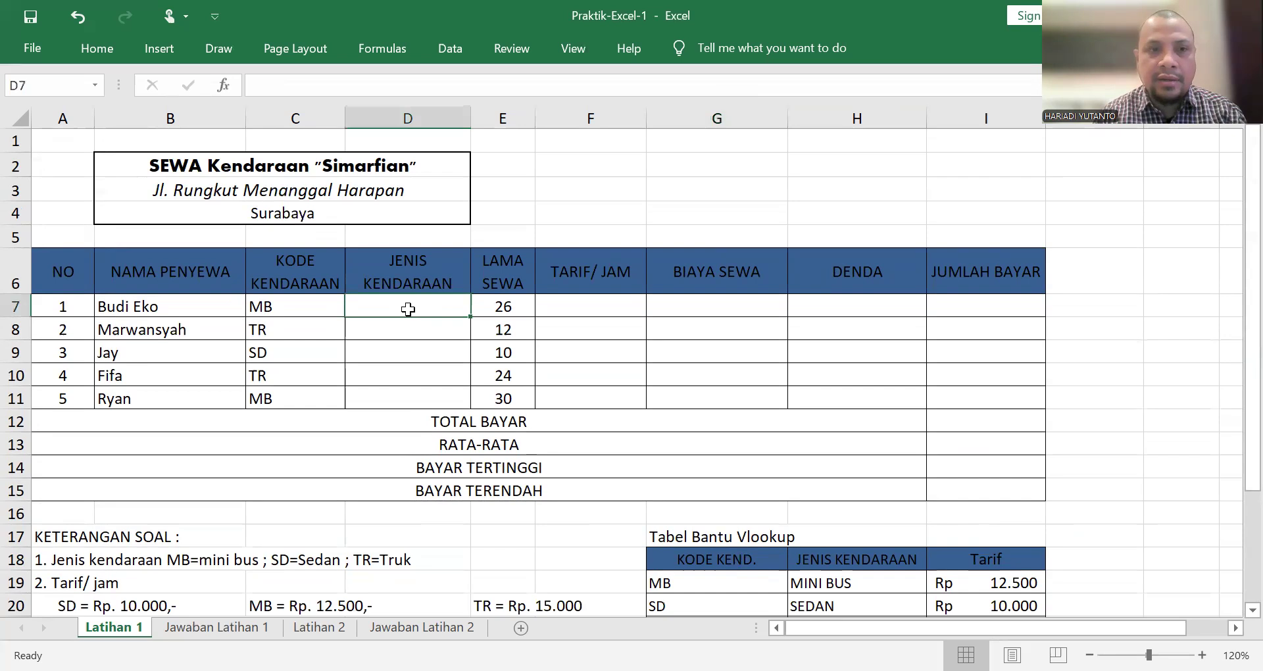
{"action": "left_click", "coordinate": [224, 88]}
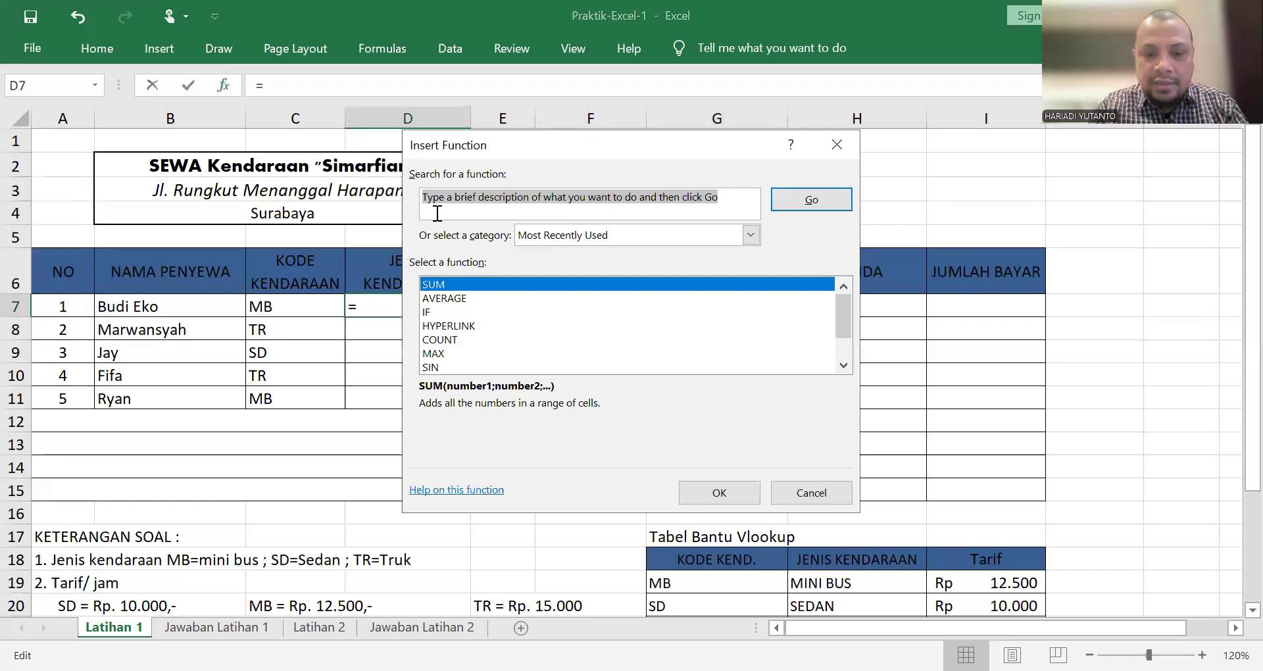
{"action": "type", "text": "vlookup"}
{"action": "key", "text": "Return"}
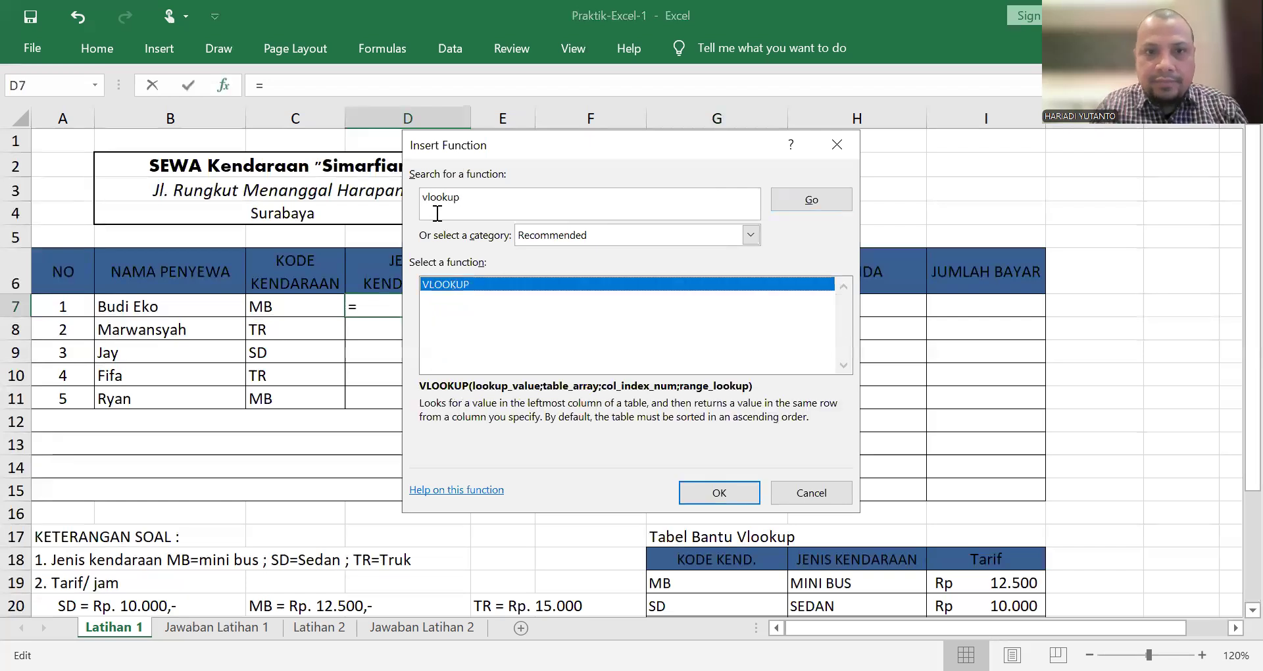
{"action": "double_click", "coordinate": [455, 284]}
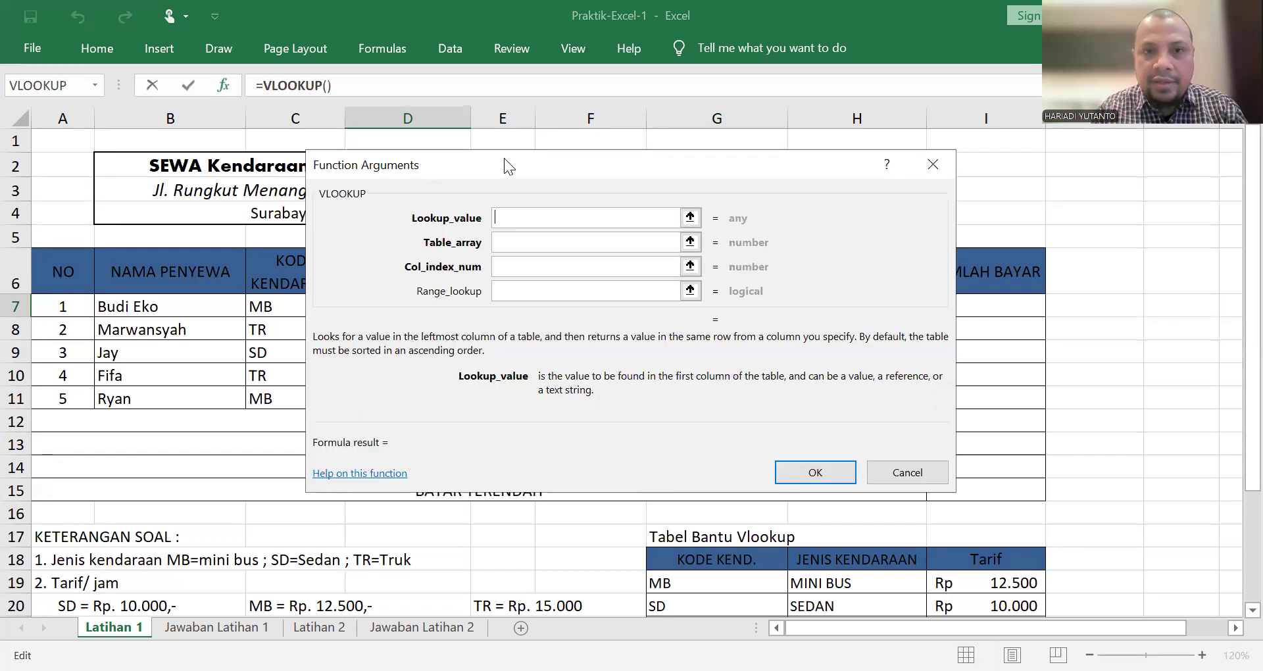
{"action": "left_click_drag", "start_coordinate": [503, 158], "coordinate": [713, 158]}
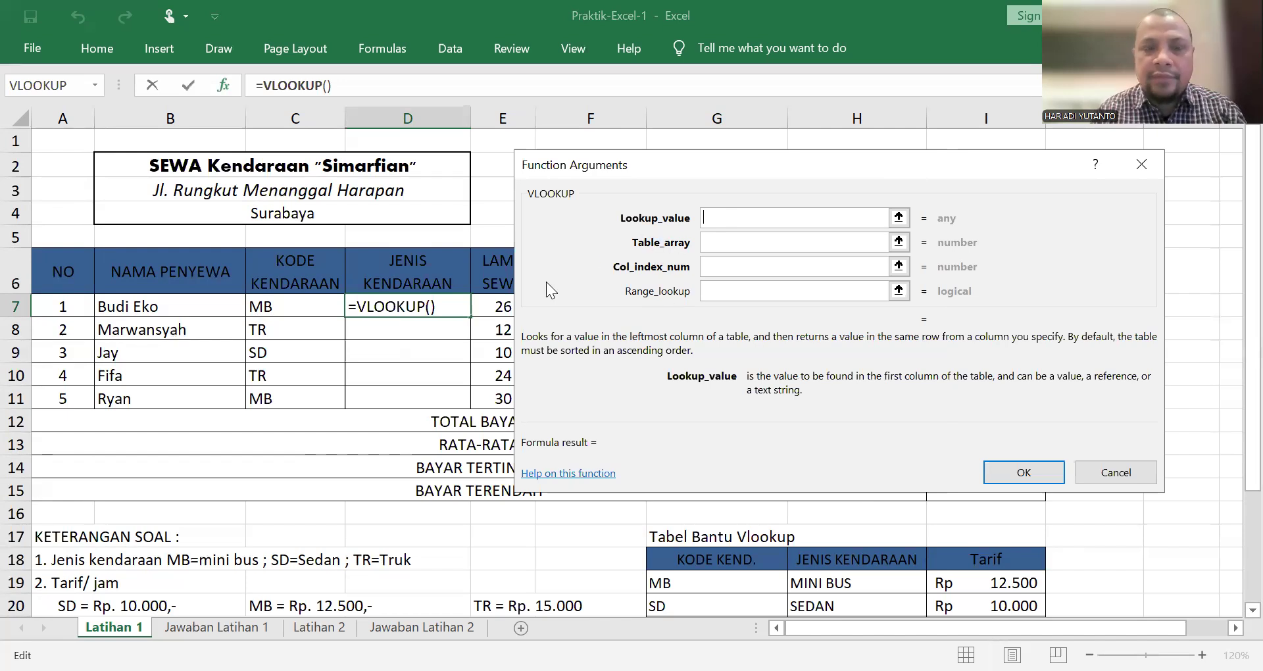
{"action": "left_click", "coordinate": [283, 308]}
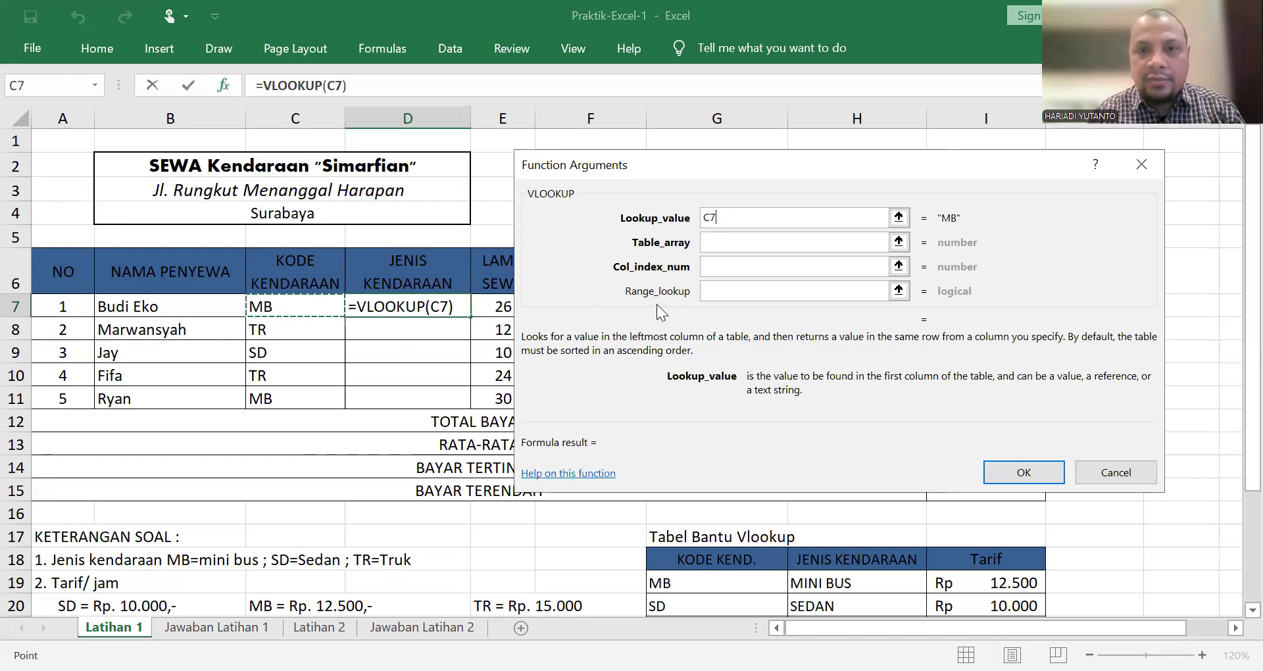
Set the VLOOKUP table array to the Vlookup helper table as the absolute range $G$18:$I$21.
{"action": "left_click", "coordinate": [712, 239]}
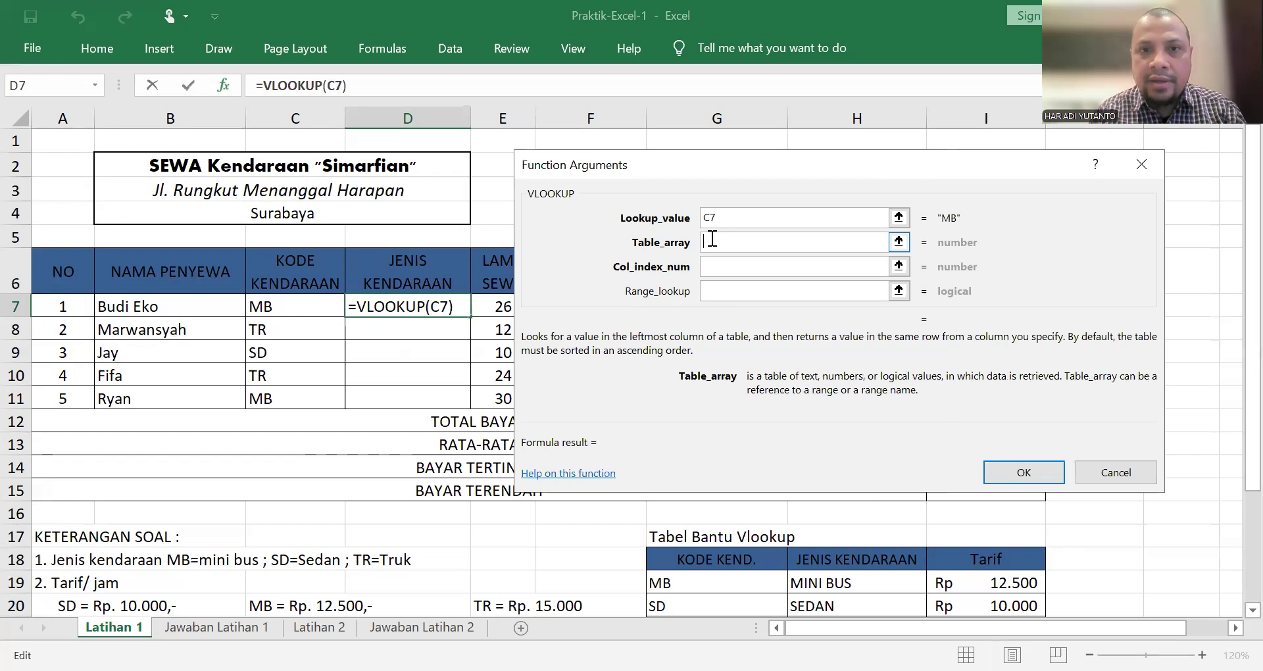
{"action": "left_click_drag", "start_coordinate": [658, 165], "coordinate": [349, 126]}
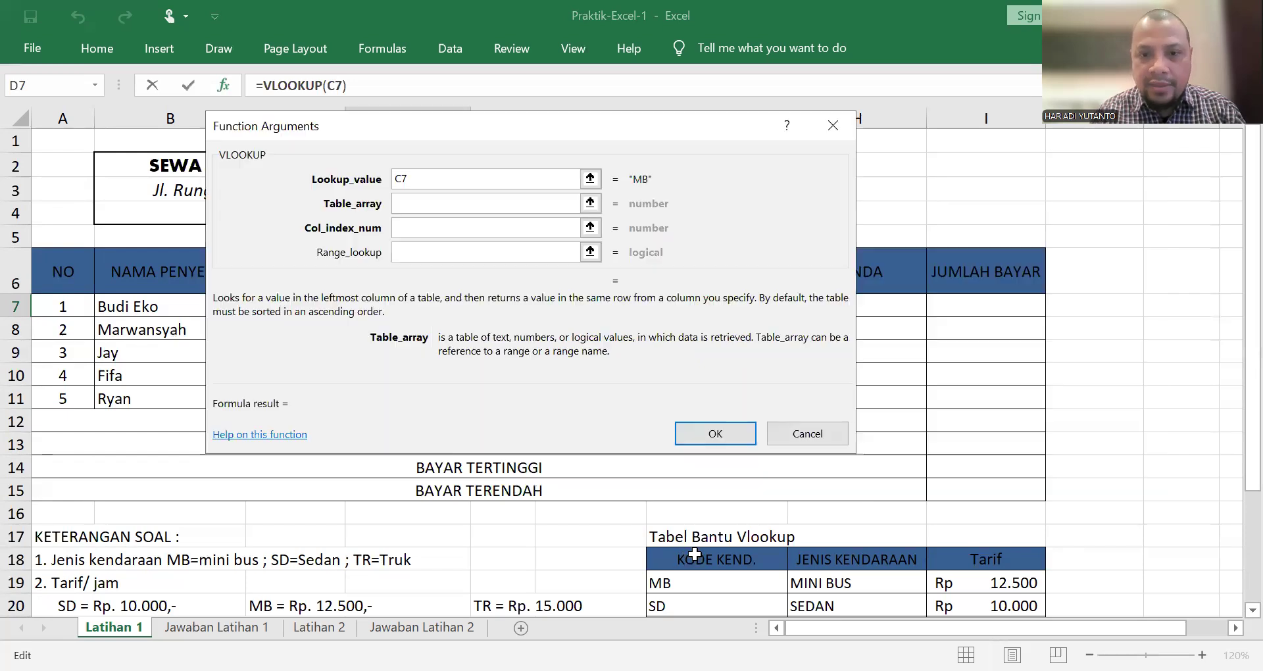
{"action": "left_click", "coordinate": [709, 557]}
{"action": "left_click_drag", "start_coordinate": [709, 557], "coordinate": [967, 573]}
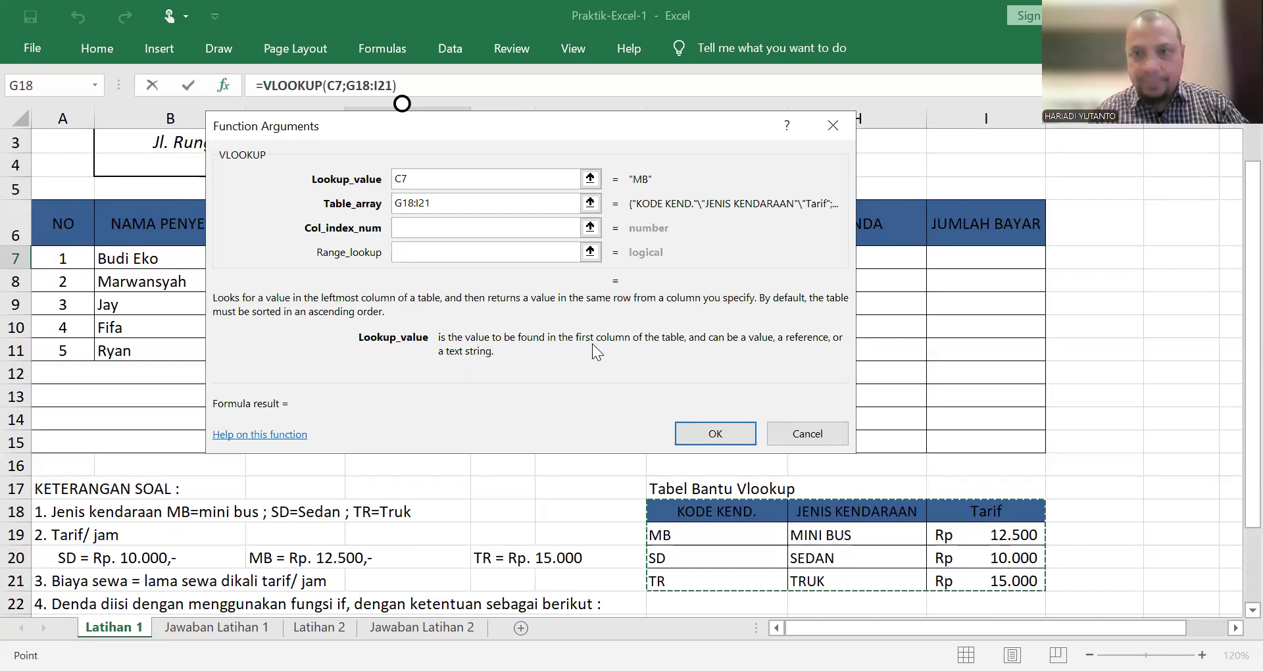
{"action": "key", "text": "F4"}
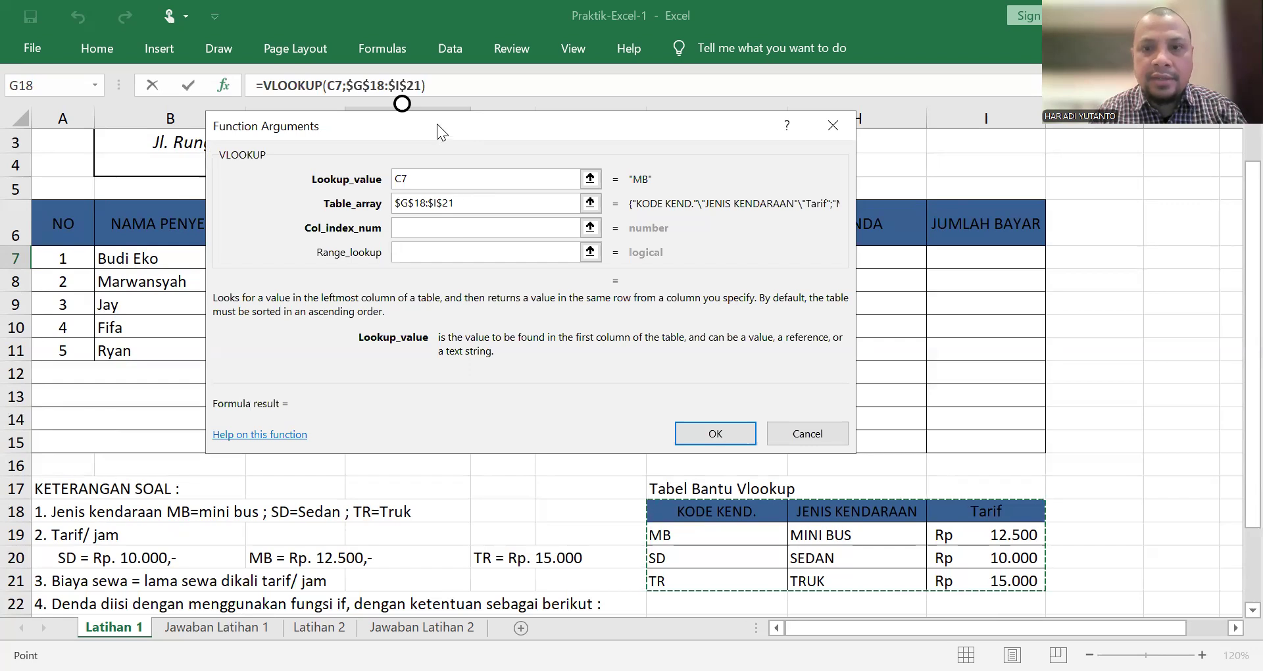
Complete the VLOOKUP with column index number 2 and fill the formula down from D7 to D11.
{"action": "left_click_drag", "start_coordinate": [437, 125], "coordinate": [405, 275]}
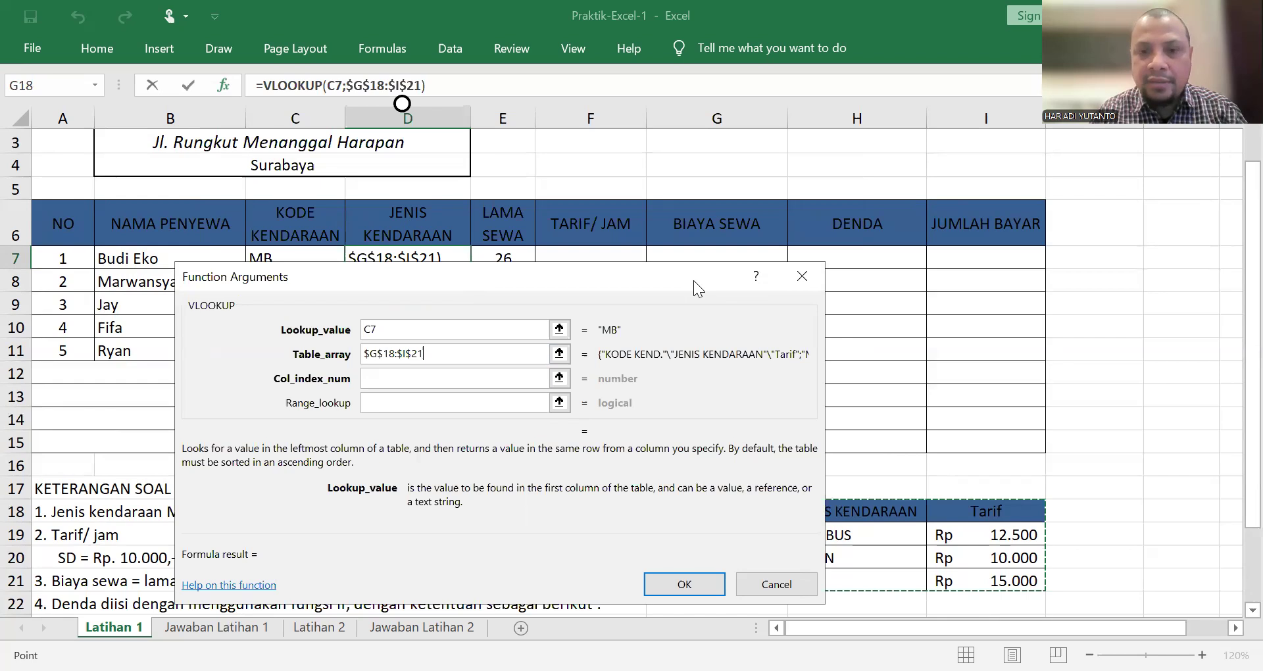
{"action": "left_click_drag", "start_coordinate": [693, 280], "coordinate": [626, 173]}
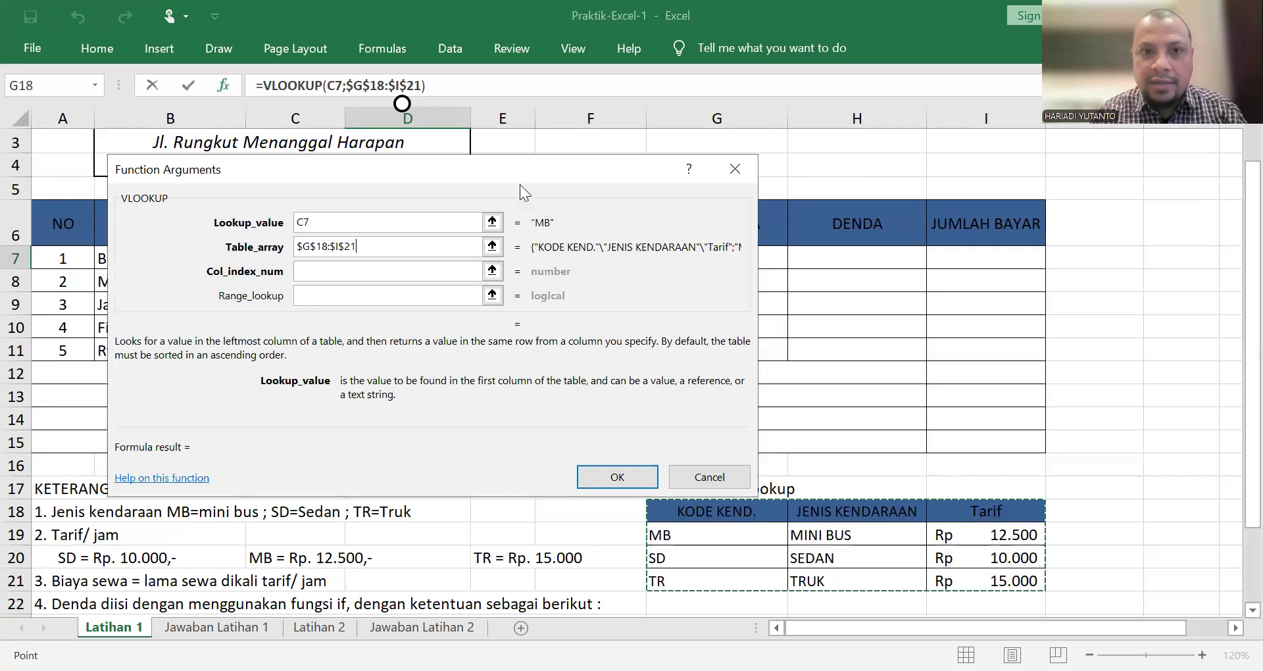
{"action": "left_click_drag", "start_coordinate": [508, 173], "coordinate": [506, 257]}
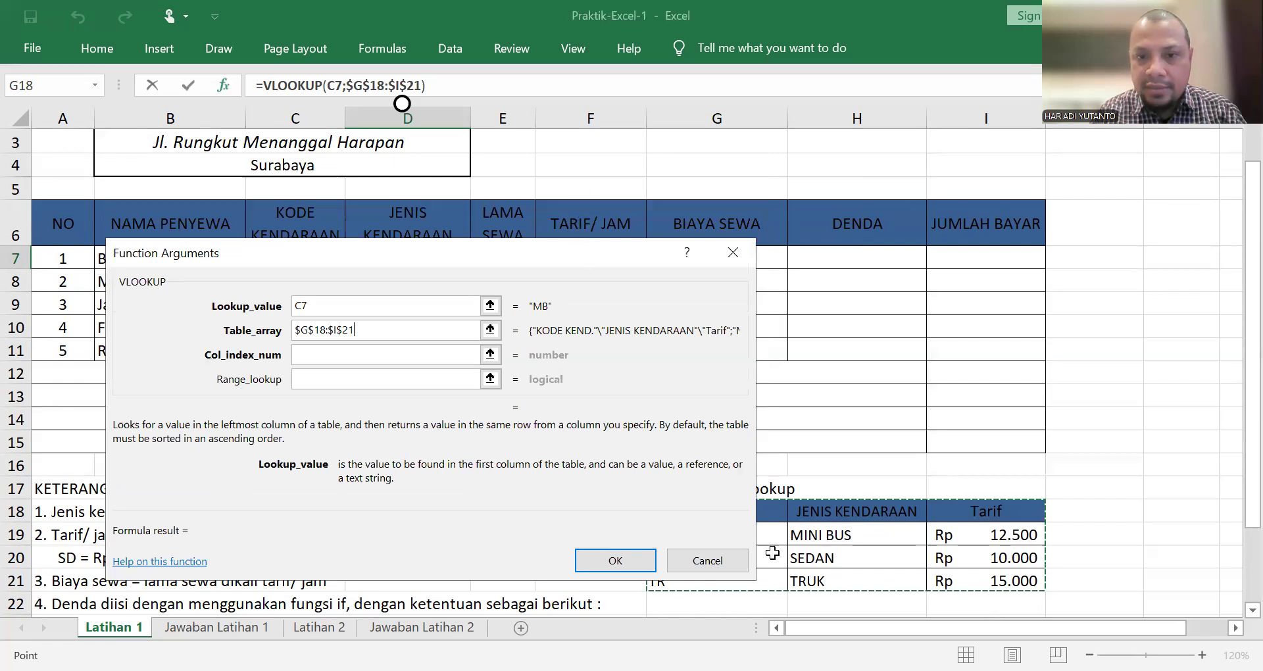
{"action": "left_click_drag", "start_coordinate": [506, 253], "coordinate": [455, 186]}
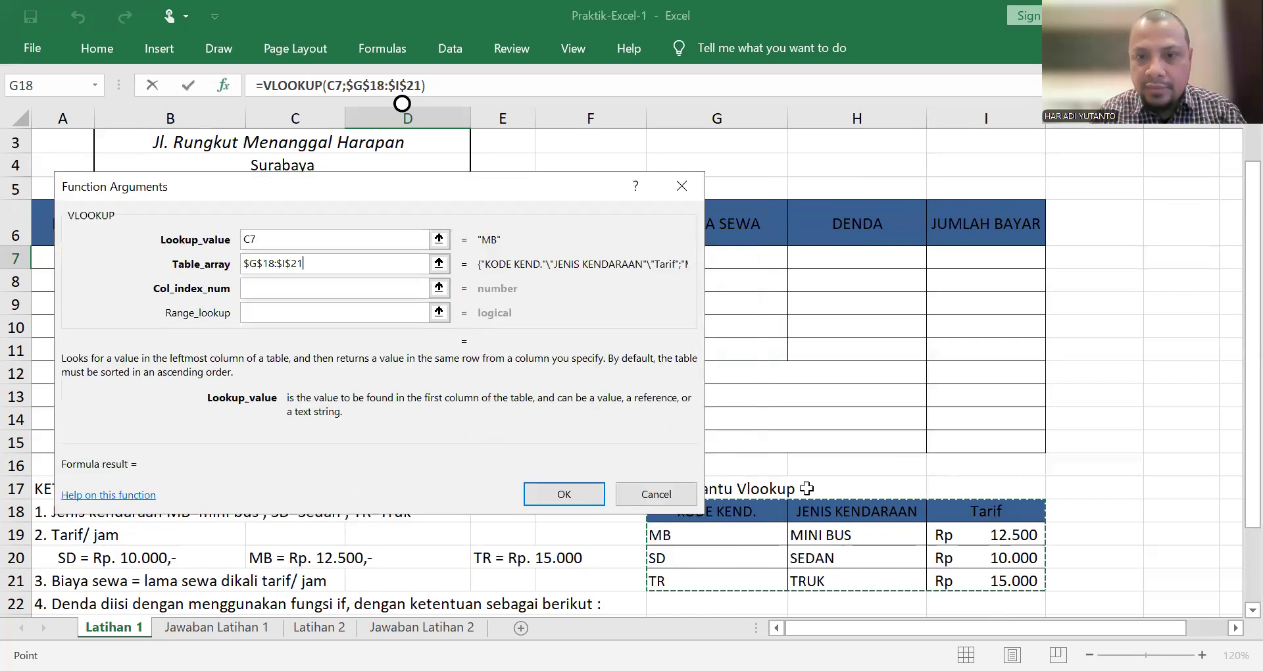
{"action": "left_click", "coordinate": [287, 290]}
{"action": "type", "text": "2"}
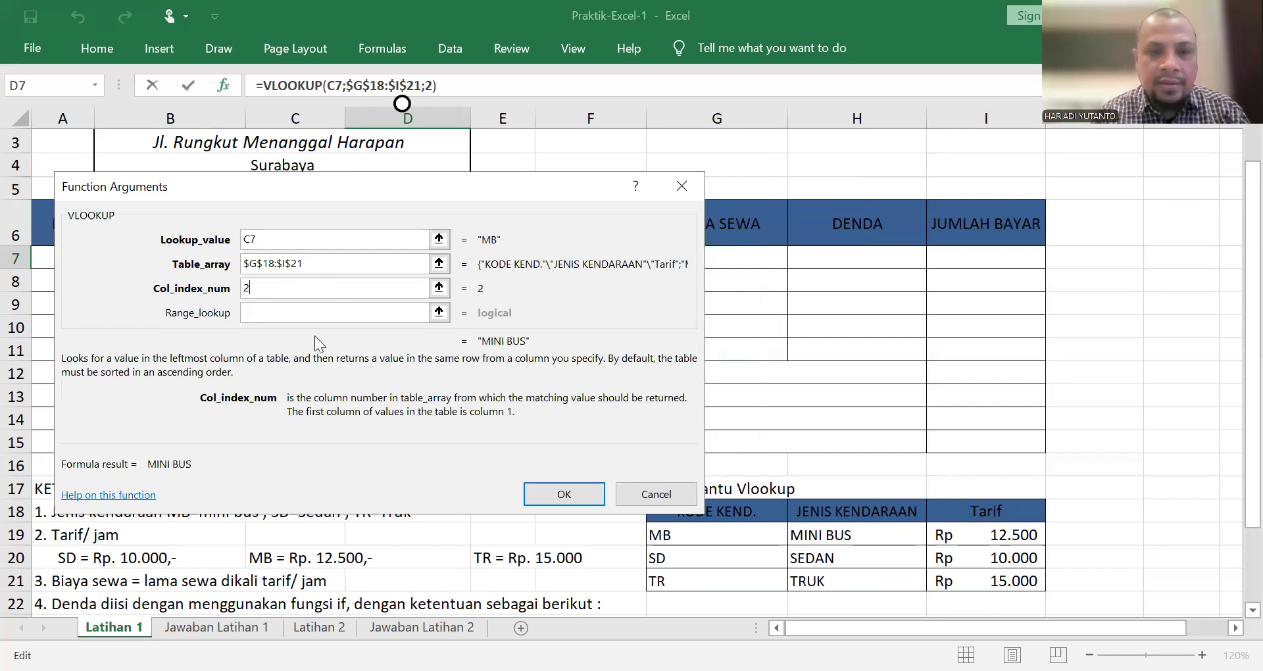
{"action": "left_click", "coordinate": [560, 498]}
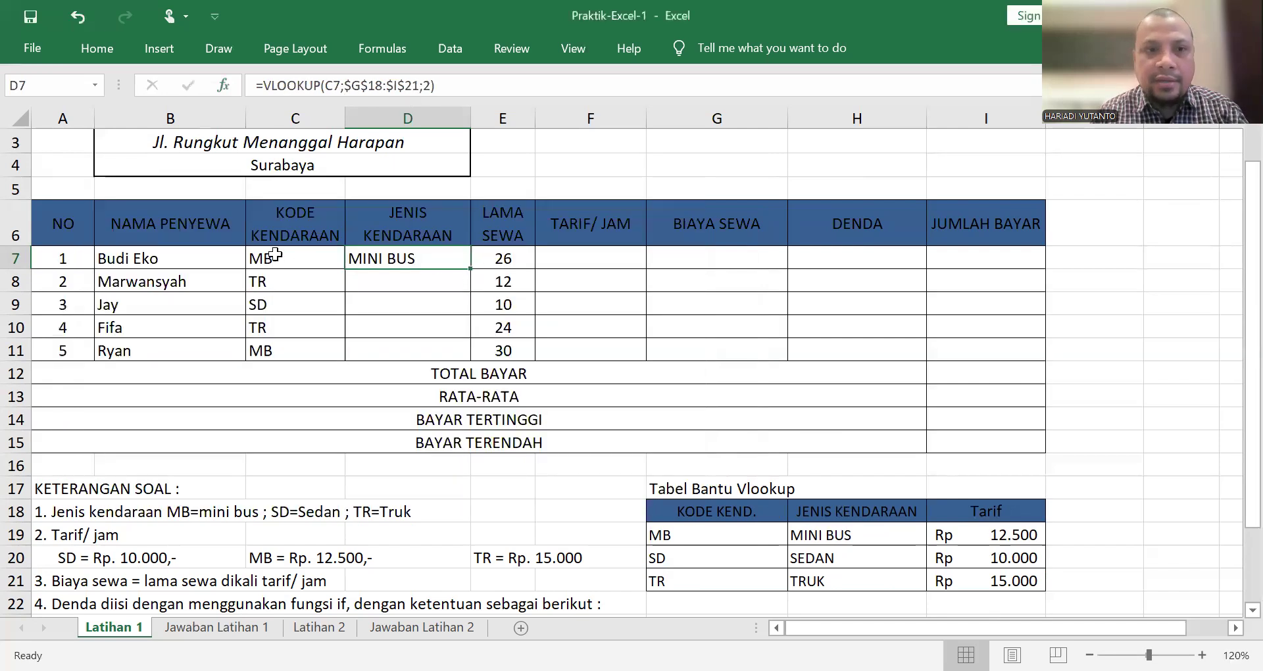
{"action": "left_click_drag", "start_coordinate": [470, 269], "coordinate": [457, 351]}
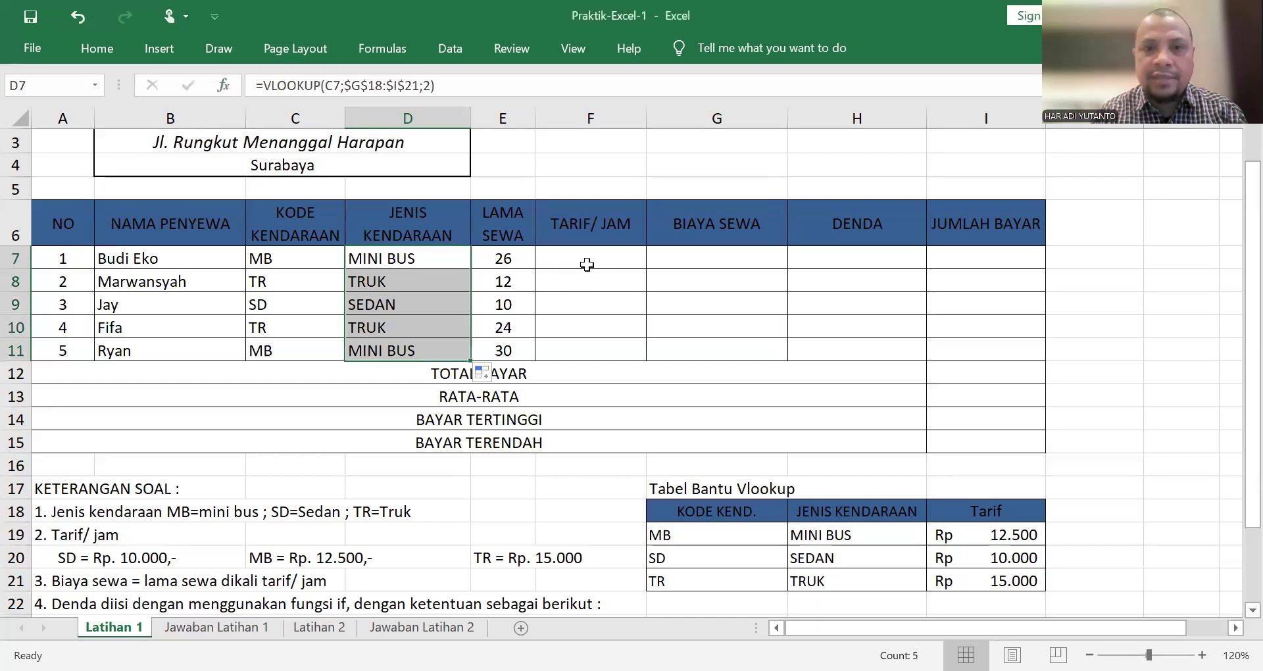
Insert an HLOOKUP function in cell F7 with C7 as the lookup value.
{"action": "left_click", "coordinate": [583, 261]}
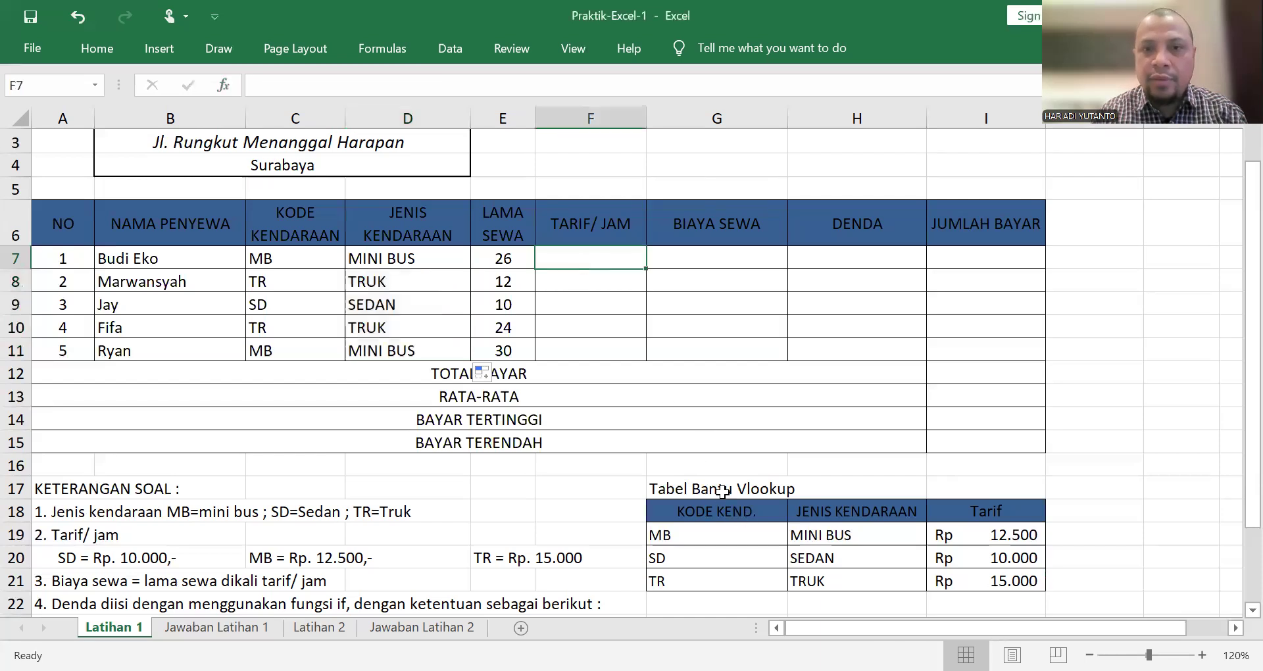
{"action": "scroll", "coordinate": [783, 488], "scroll_direction": "up", "scroll_amount": 1}
{"action": "scroll", "coordinate": [782, 488], "scroll_direction": "down", "scroll_amount": 2}
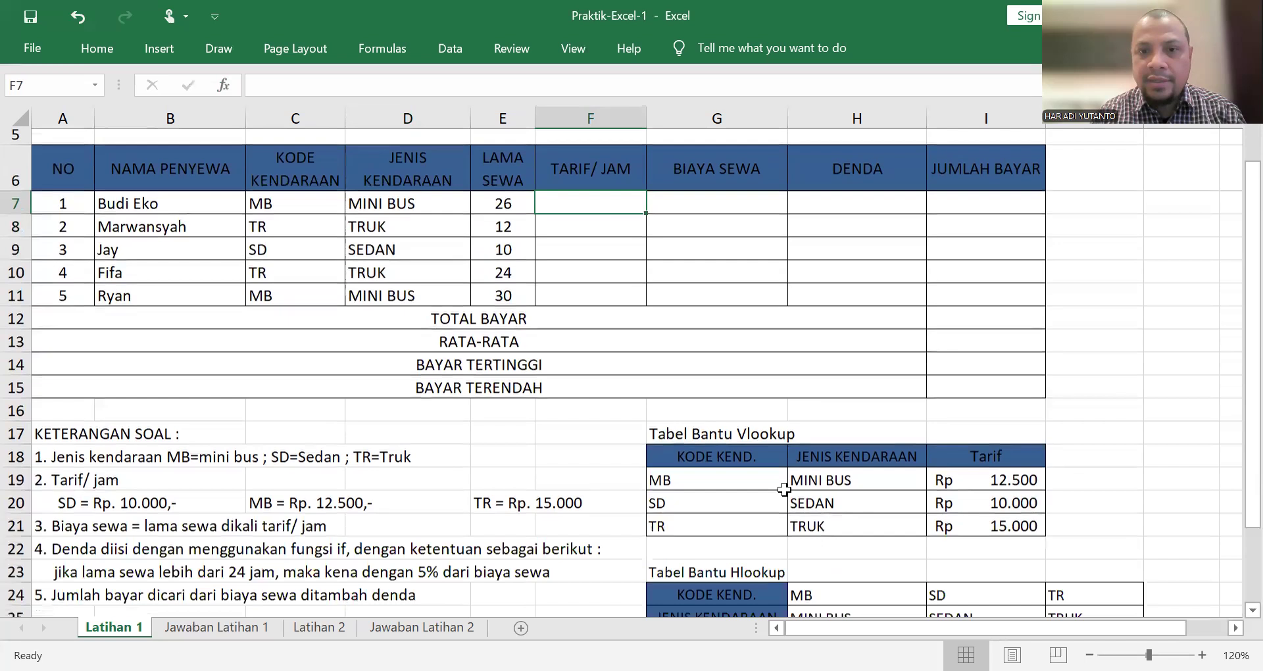
{"action": "scroll", "coordinate": [784, 489], "scroll_direction": "up", "scroll_amount": 1}
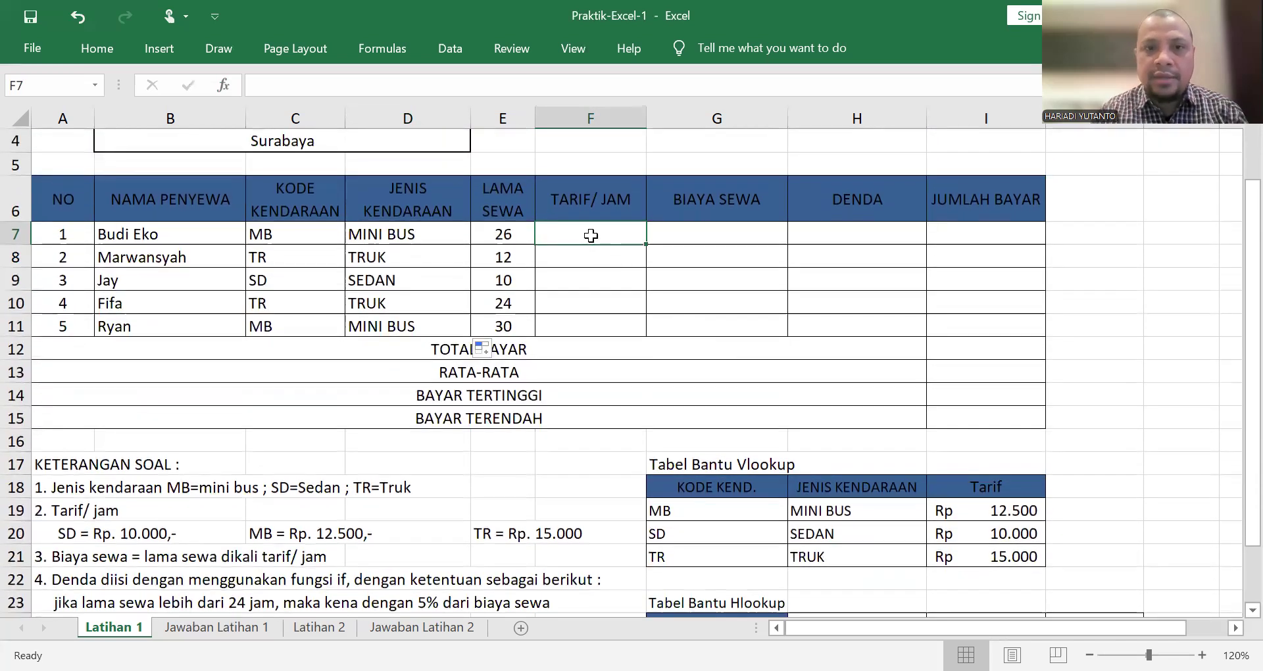
{"action": "type", "text": "="}
{"action": "key", "text": "BackSpace"}
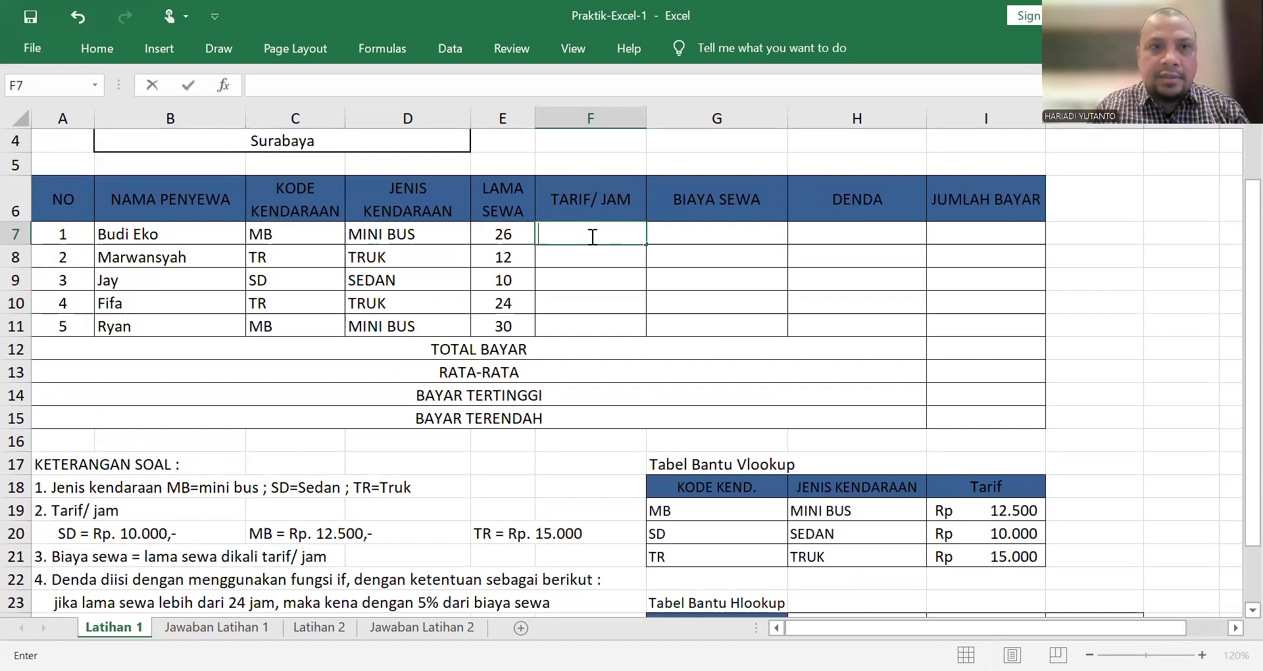
{"action": "left_click", "coordinate": [223, 86]}
{"action": "type", "text": "h"}
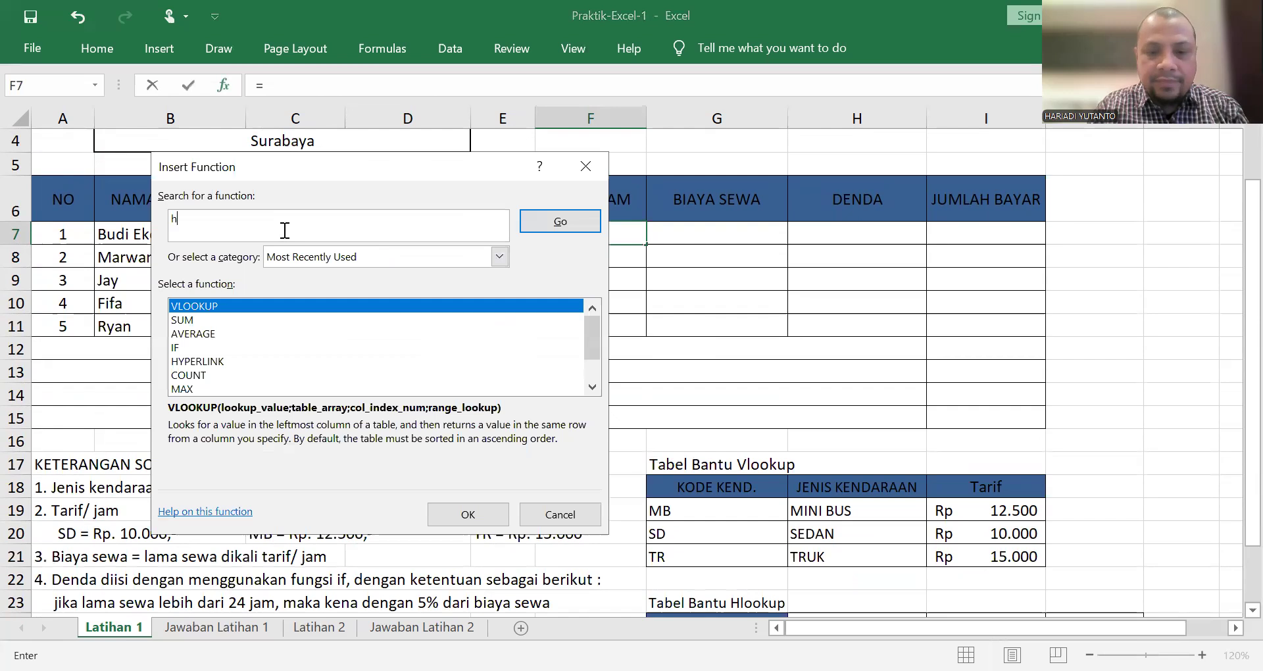
{"action": "type", "text": "lookup"}
{"action": "key", "text": "Return"}
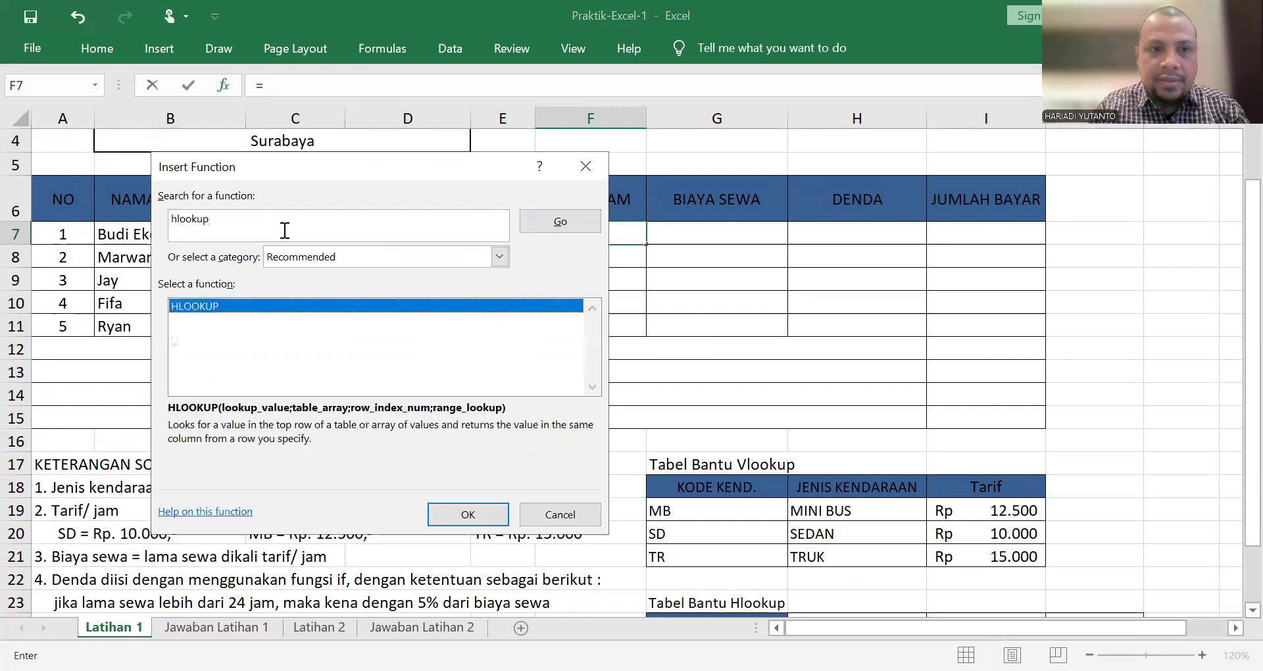
{"action": "left_click", "coordinate": [222, 304]}
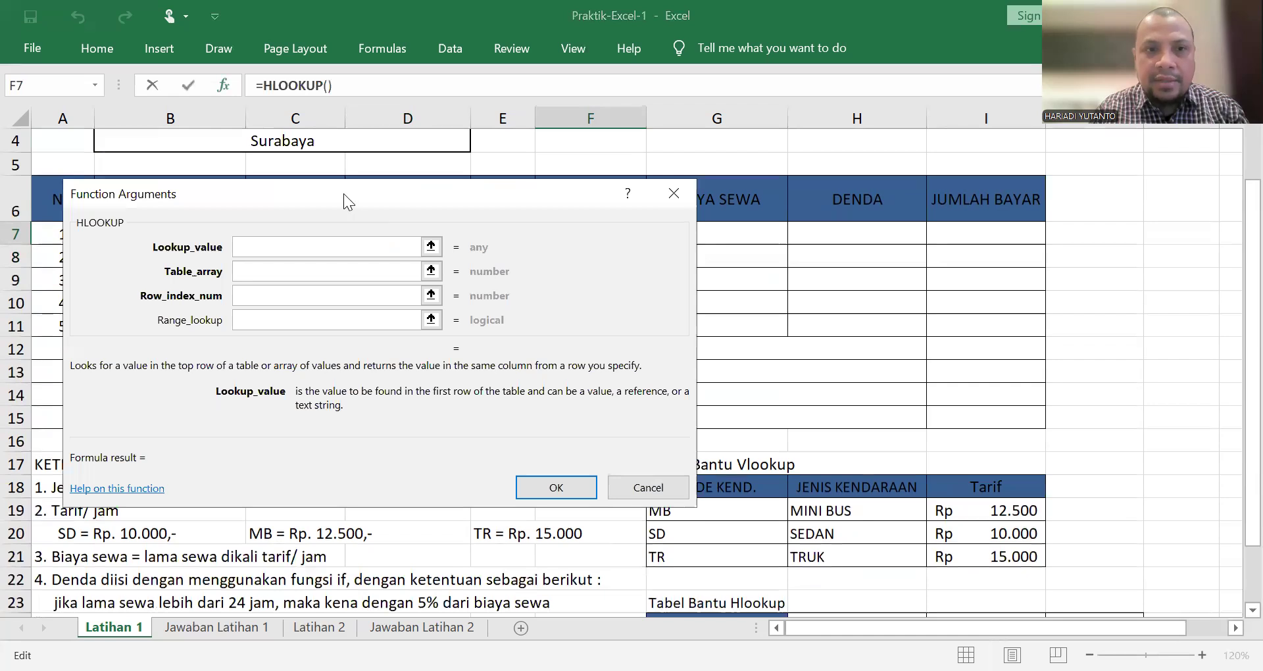
{"action": "left_click_drag", "start_coordinate": [343, 194], "coordinate": [605, 280]}
{"action": "left_click", "coordinate": [294, 240]}
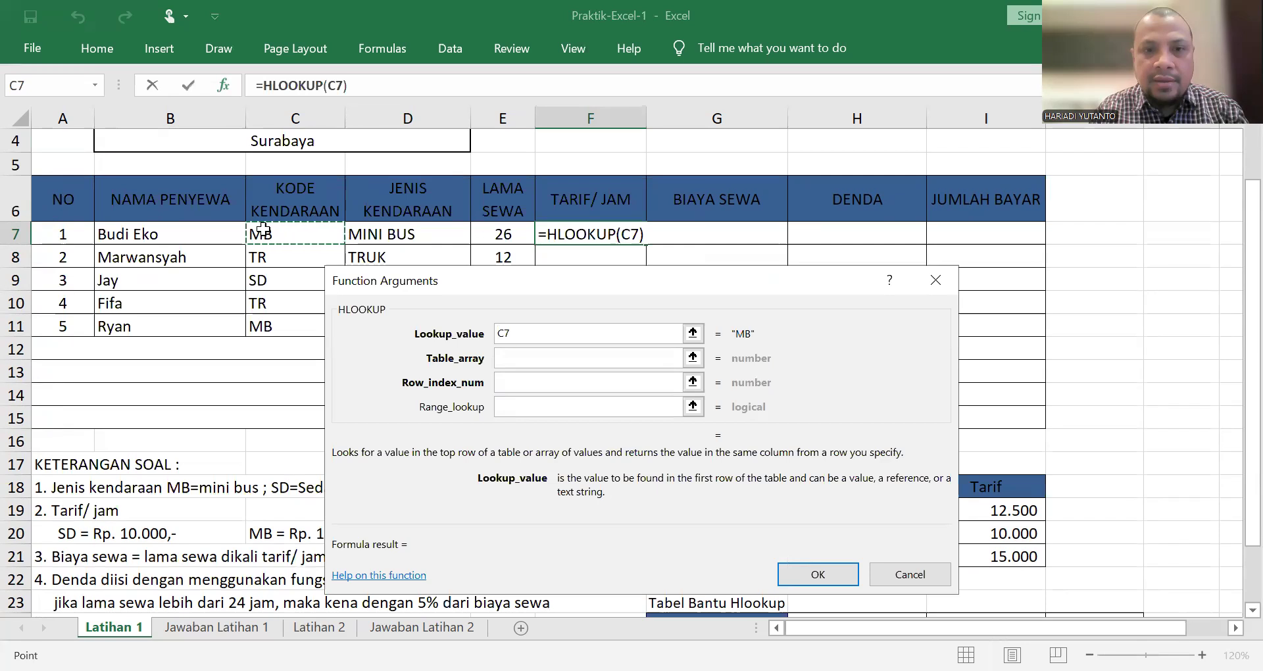
Set the HLOOKUP table array to the Hlookup helper table as the absolute range $G$24:$J$26.
{"action": "left_click", "coordinate": [519, 358]}
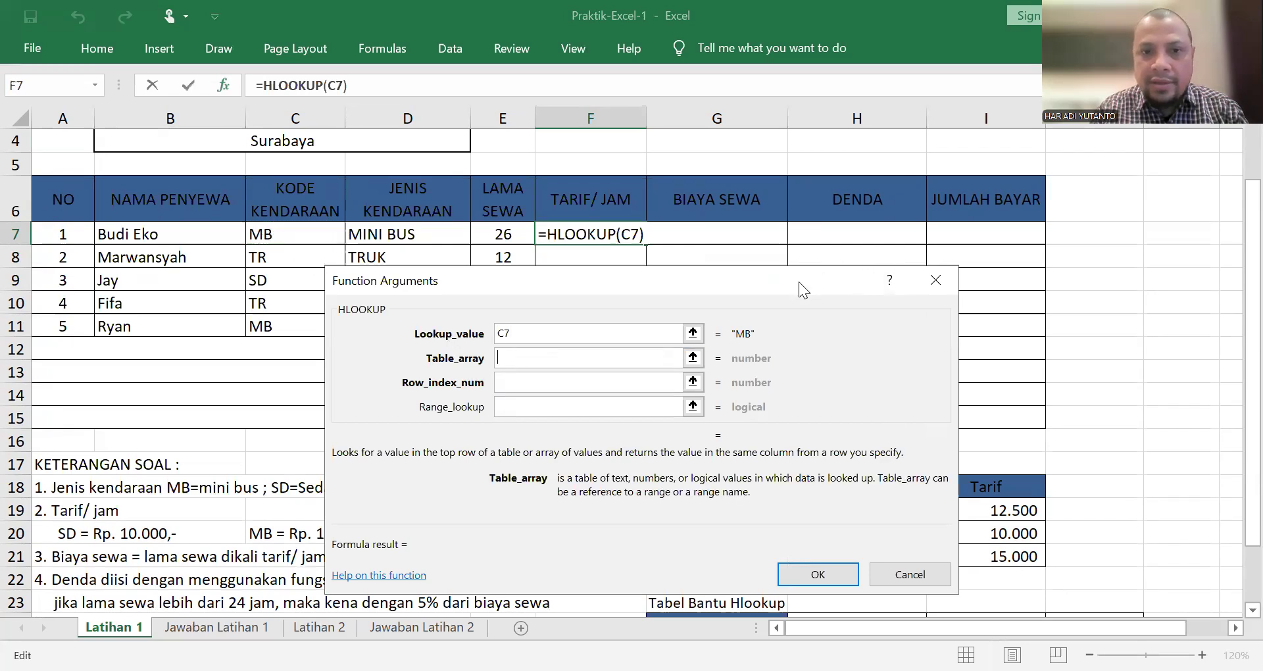
{"action": "left_click_drag", "start_coordinate": [798, 282], "coordinate": [661, 159]}
{"action": "scroll", "coordinate": [1003, 406], "scroll_direction": "down", "scroll_amount": 1}
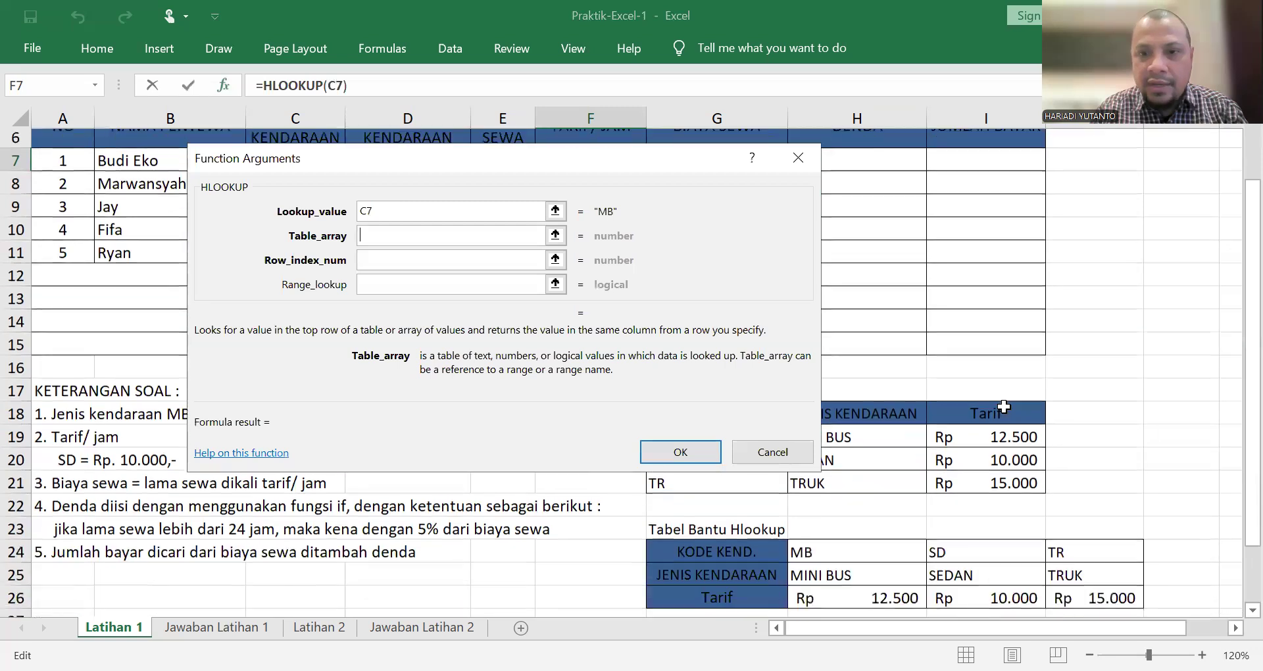
{"action": "left_click", "coordinate": [734, 536]}
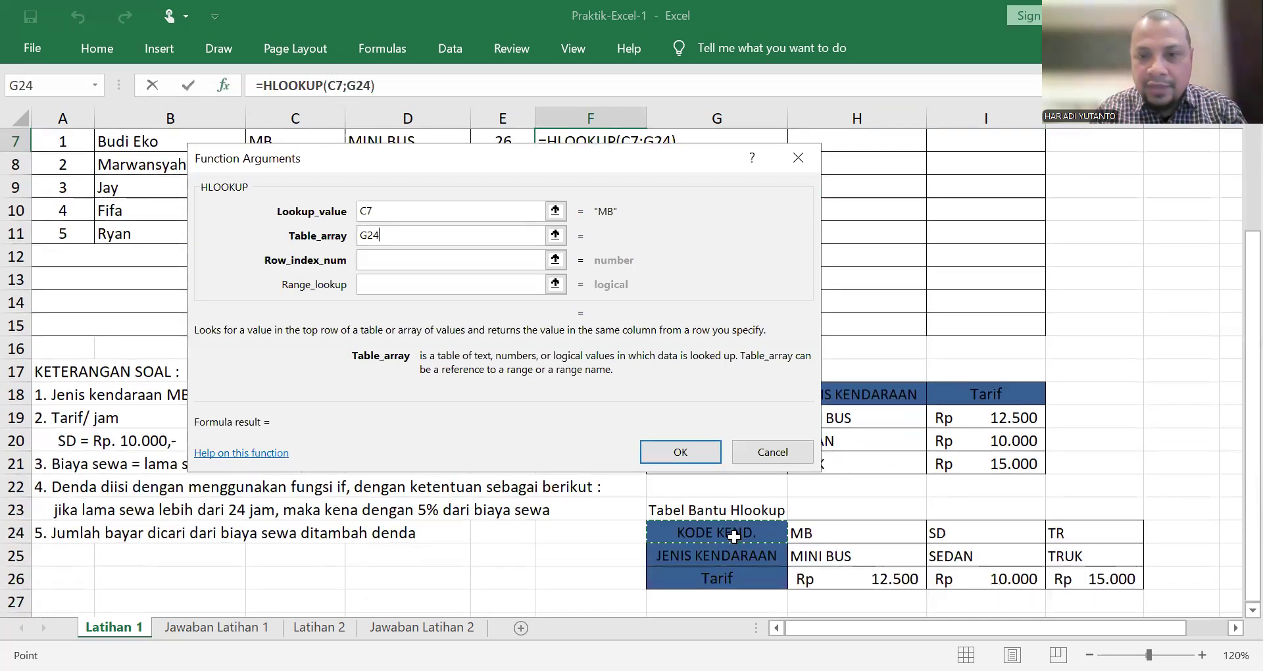
{"action": "left_click_drag", "start_coordinate": [1017, 552], "coordinate": [1102, 579]}
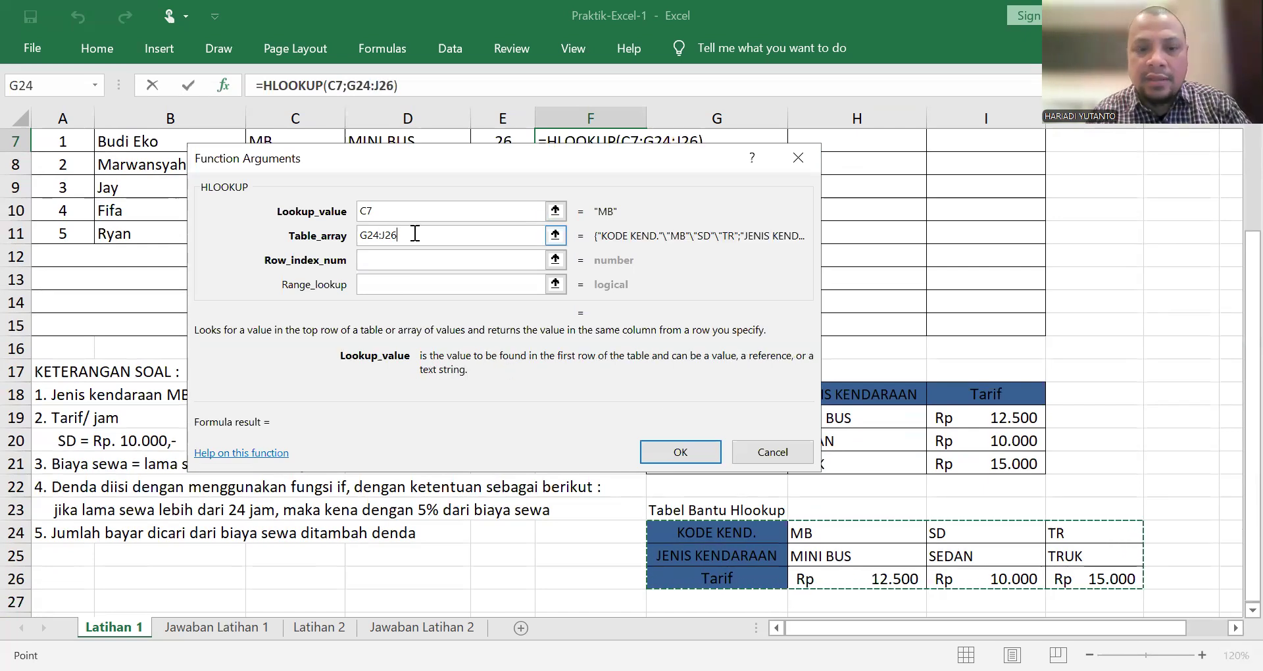
{"action": "key", "text": "F4"}
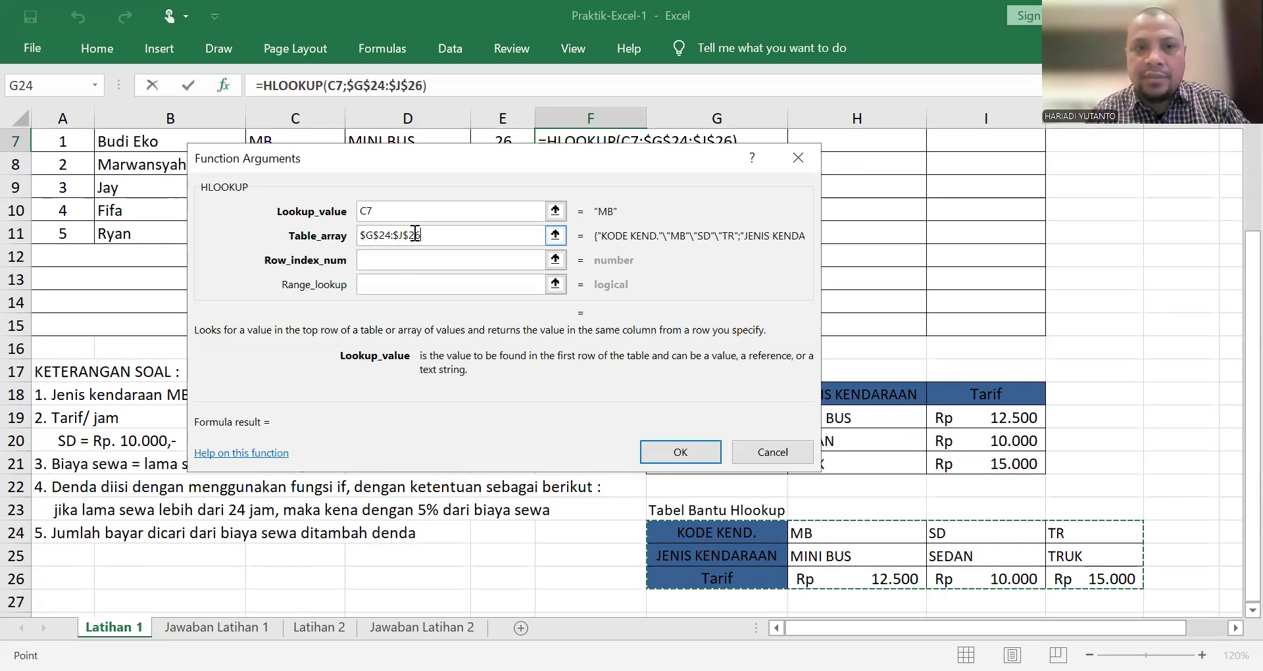
Complete the HLOOKUP with row index number 3 and fill the formula down from F7 to F11.
{"action": "left_click", "coordinate": [394, 265]}
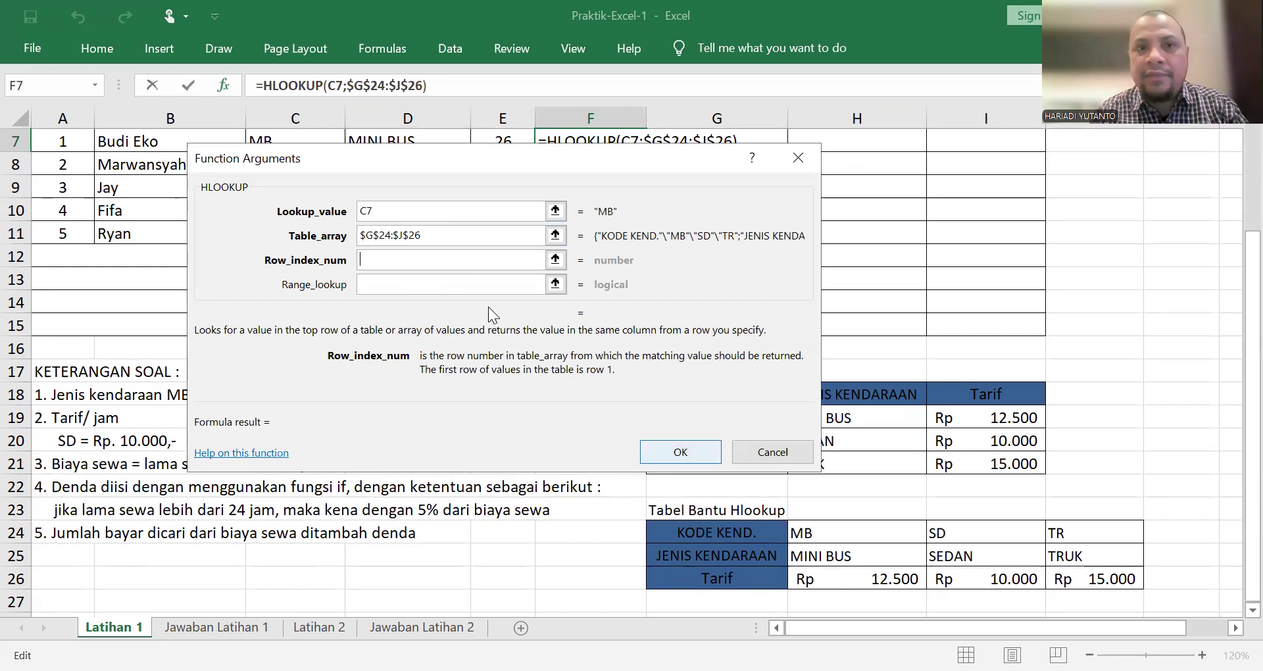
{"action": "type", "text": "3"}
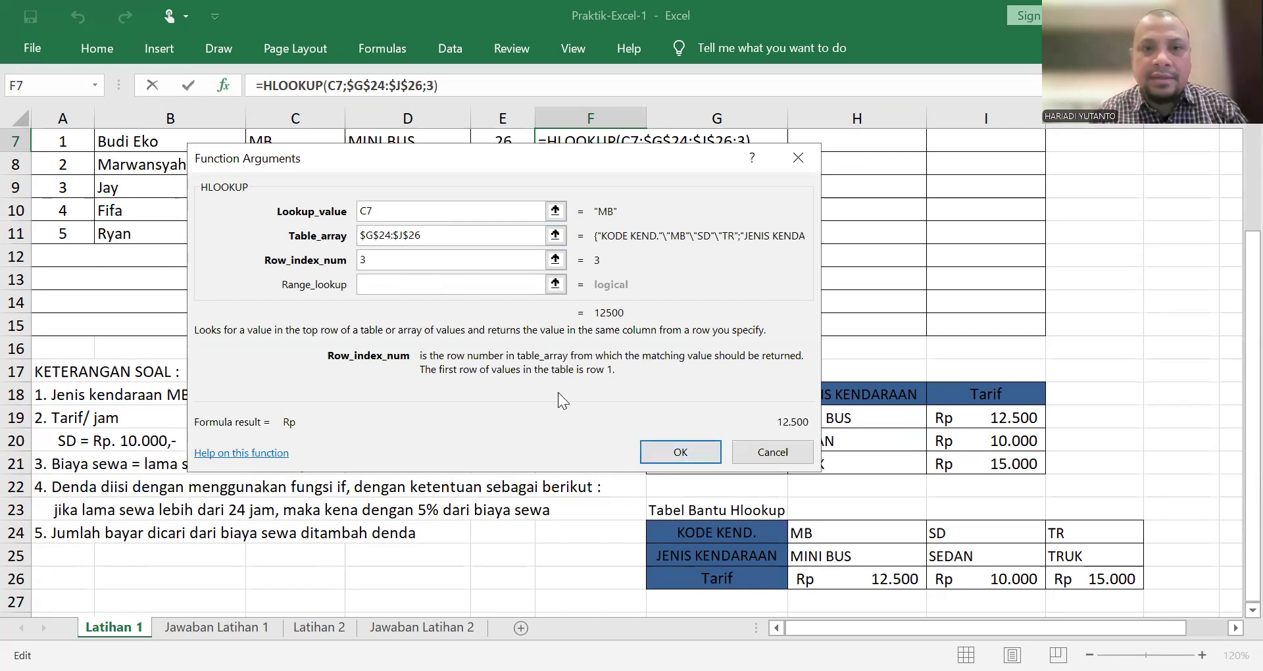
{"action": "left_click", "coordinate": [666, 452]}
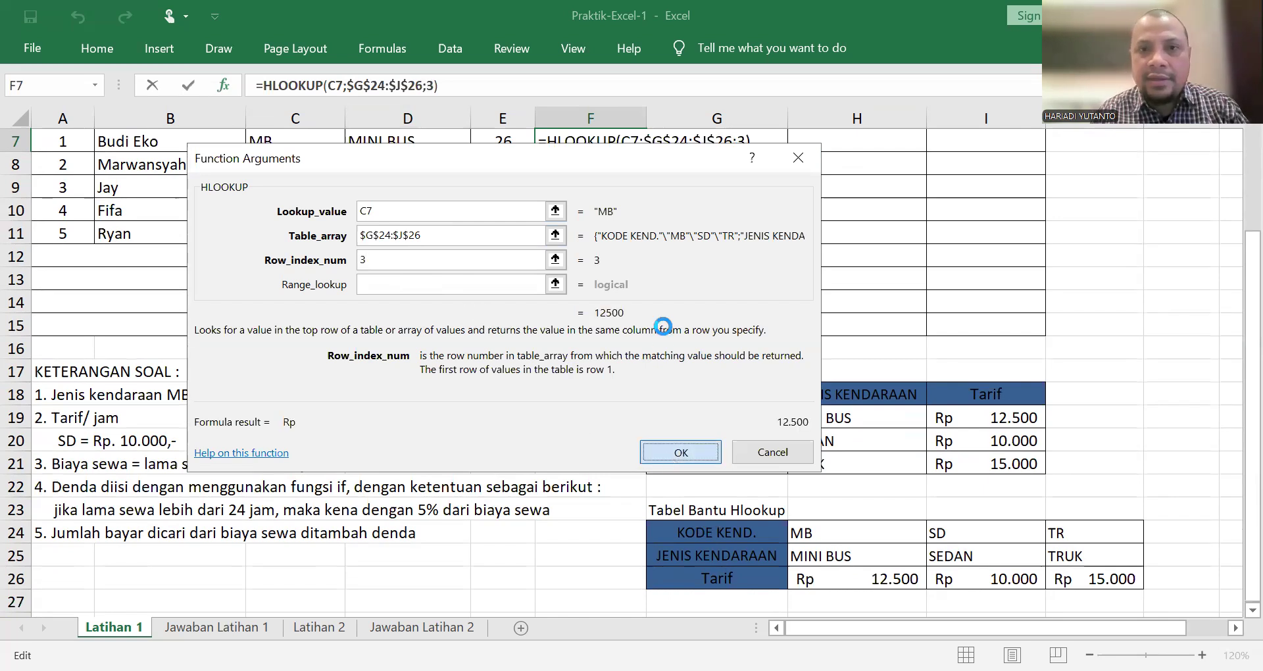
{"action": "key", "text": "Return"}
{"action": "left_click_drag", "start_coordinate": [646, 222], "coordinate": [647, 310]}
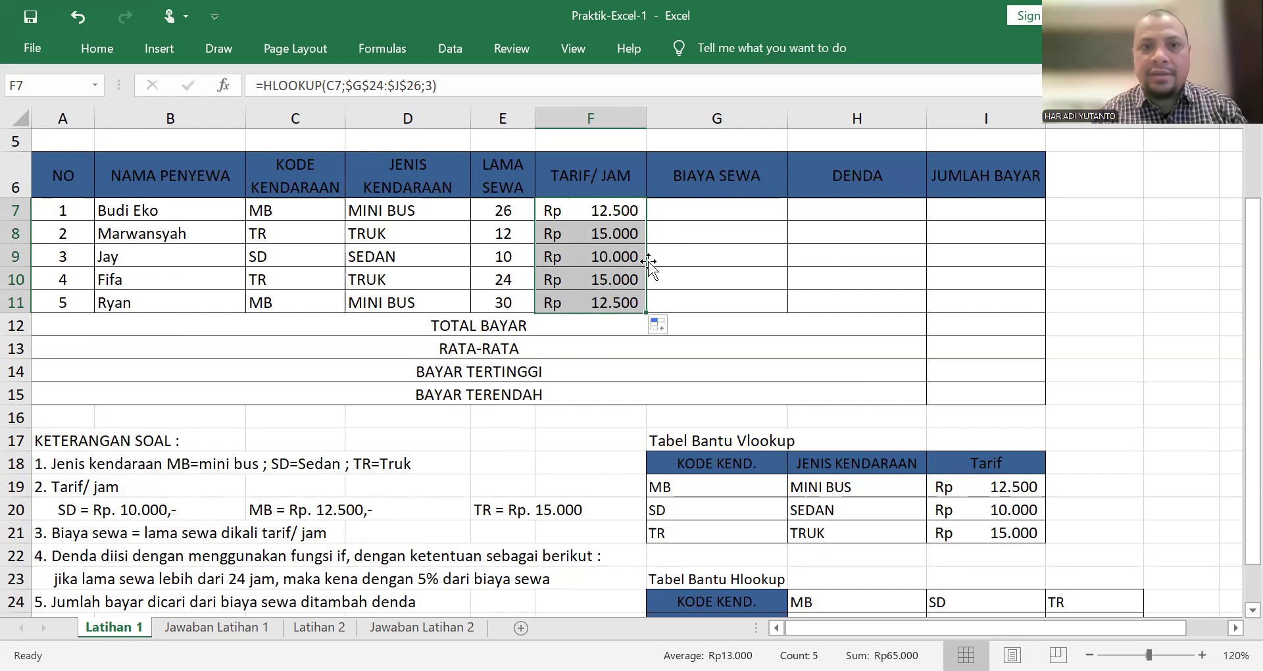
Calculate the rental cost in G7 with =E7*F7 and fill the formula down to G11.
{"action": "left_click", "coordinate": [701, 203]}
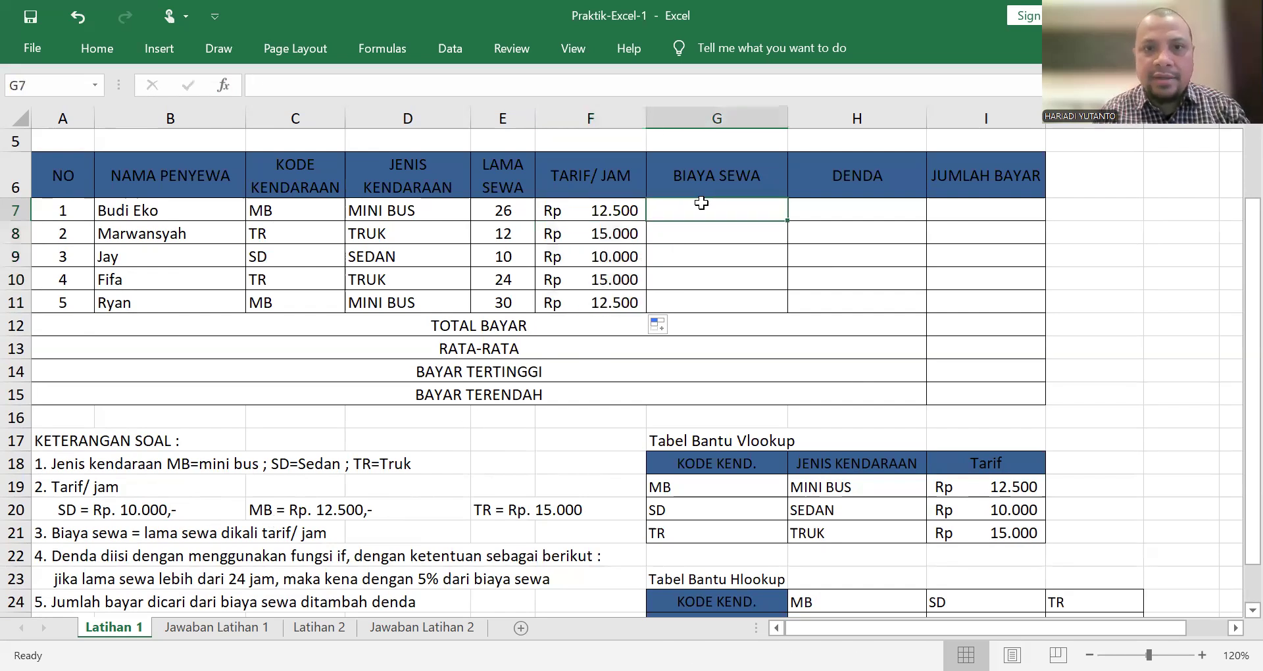
{"action": "type", "text": "="}
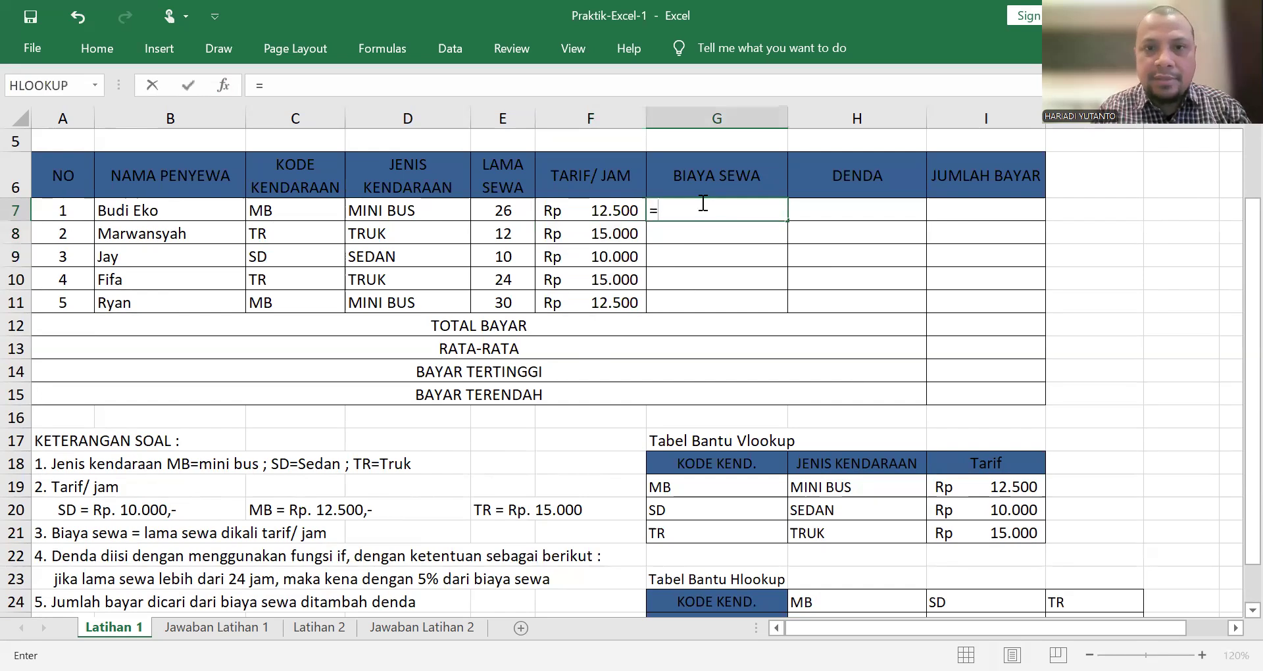
{"action": "key", "text": "Left"}
{"action": "key", "text": "Left"}
{"action": "type", "text": "*"}
{"action": "key", "text": "Left"}
{"action": "key", "text": "Return"}
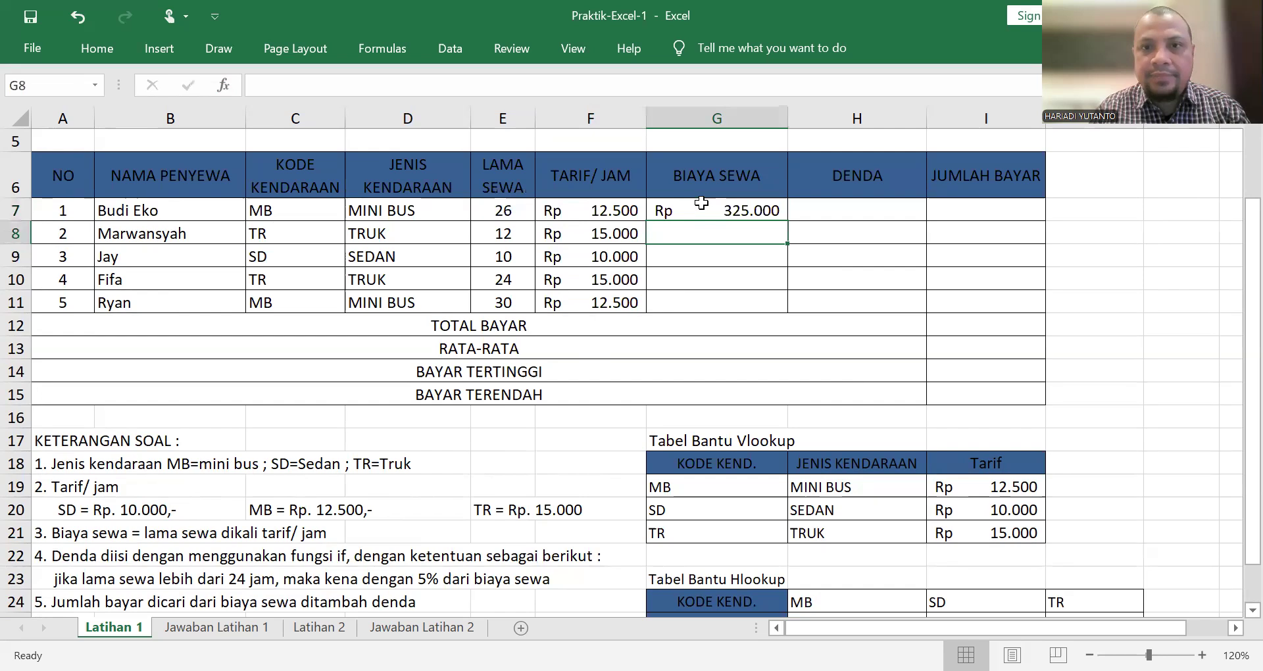
{"action": "left_click", "coordinate": [776, 212]}
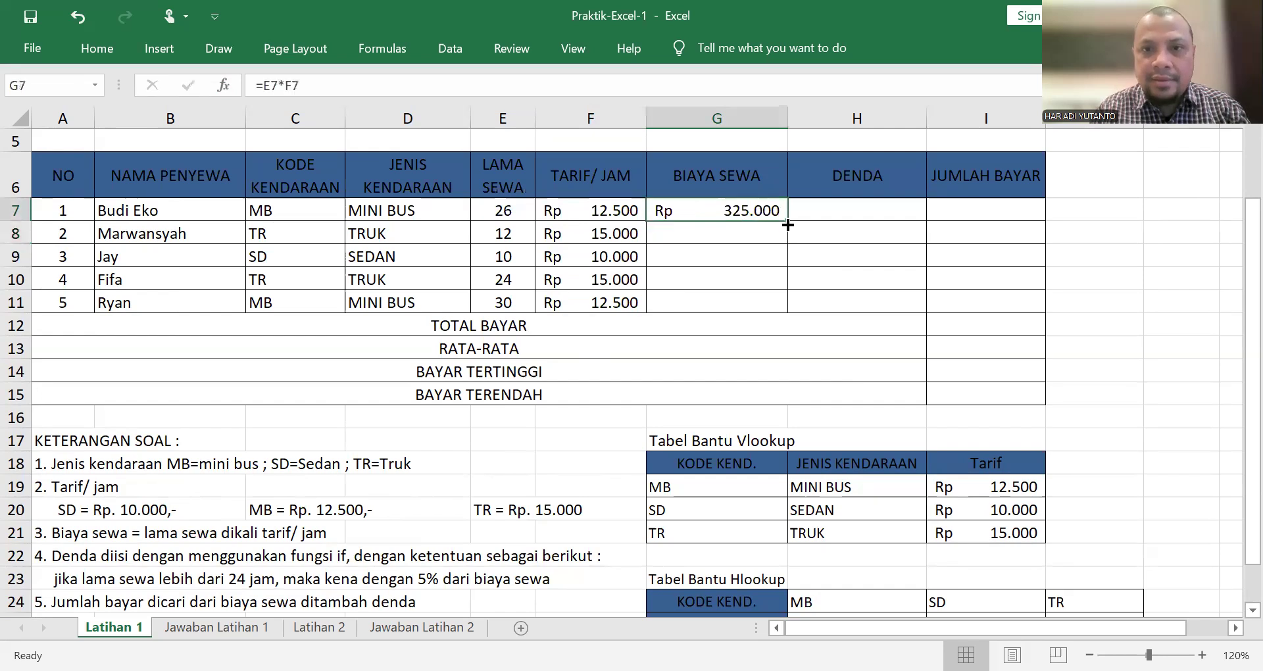
{"action": "left_click_drag", "start_coordinate": [787, 224], "coordinate": [776, 310]}
Start an IF formula in the DENDA cell H7 with the logical test E7>24.
{"action": "left_click", "coordinate": [819, 213]}
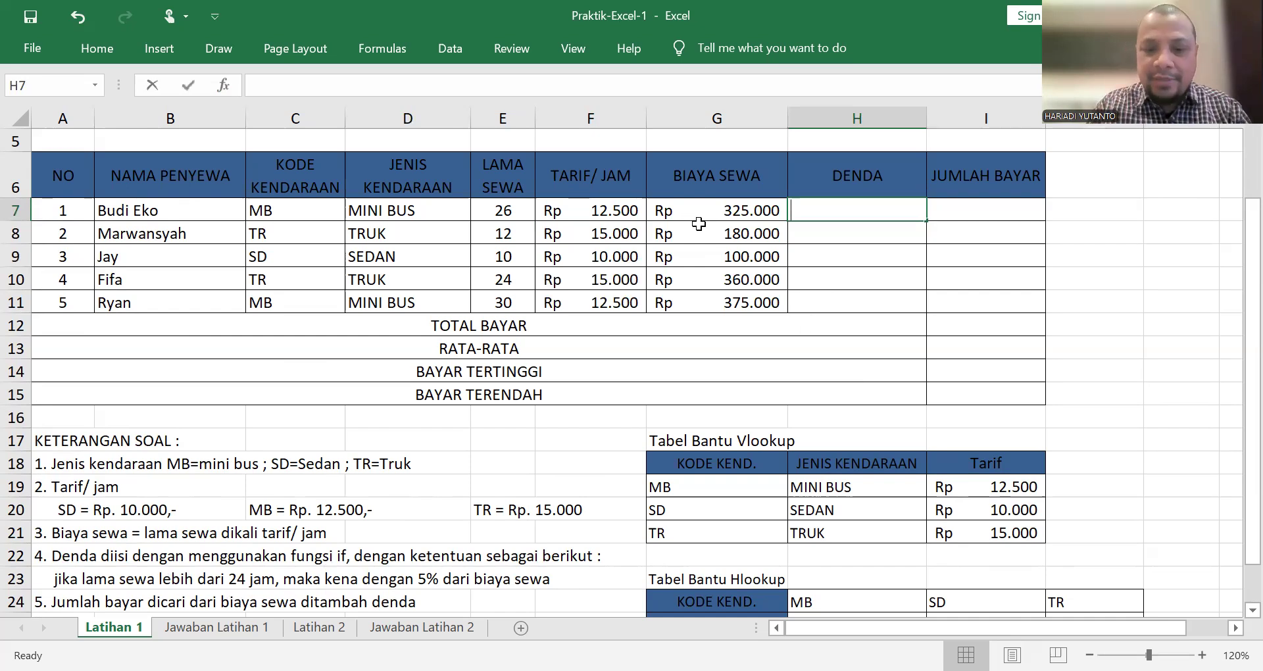
{"action": "type", "text": "=i"}
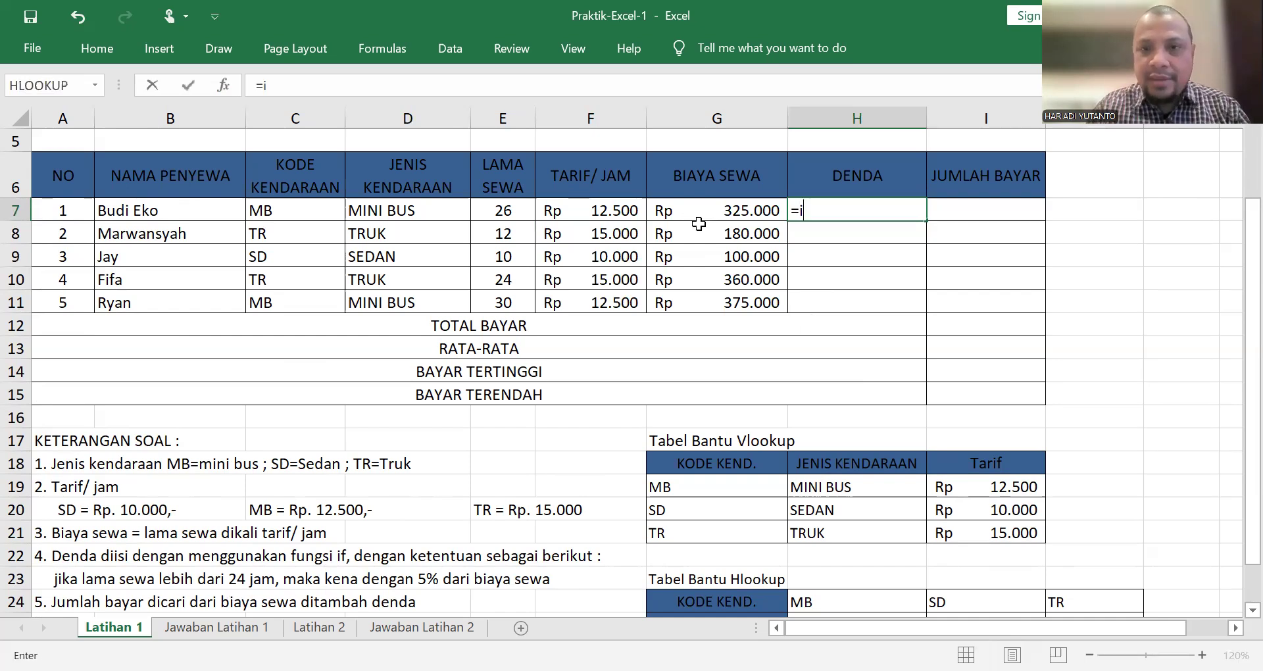
{"action": "type", "text": "f("}
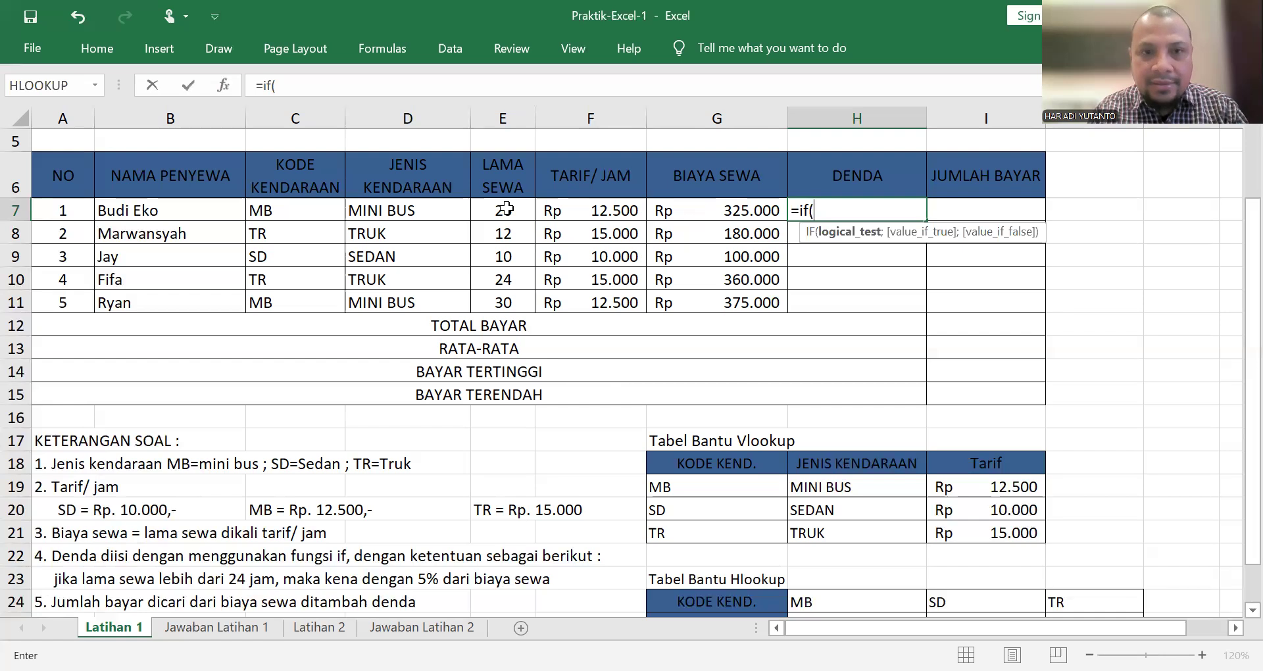
{"action": "left_click", "coordinate": [504, 209]}
{"action": "type", "text": ">24"}
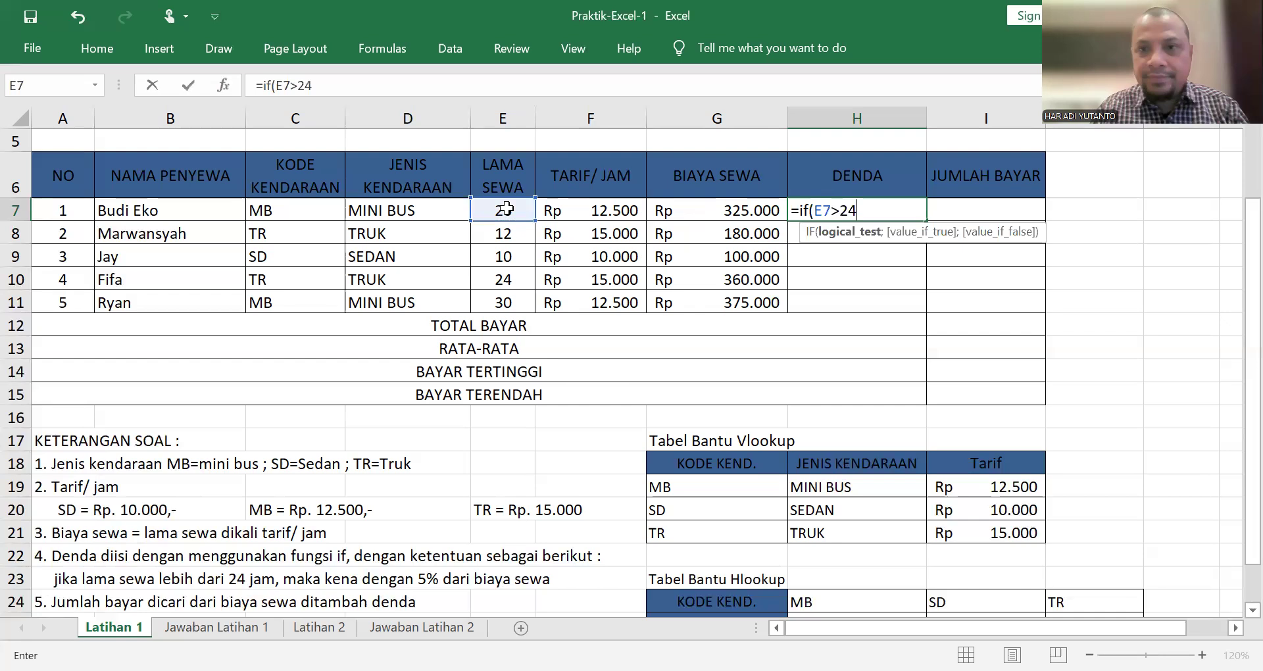
{"action": "type", "text": ","}
{"action": "key", "text": "BackSpace"}
{"action": "type", "text": ";"}
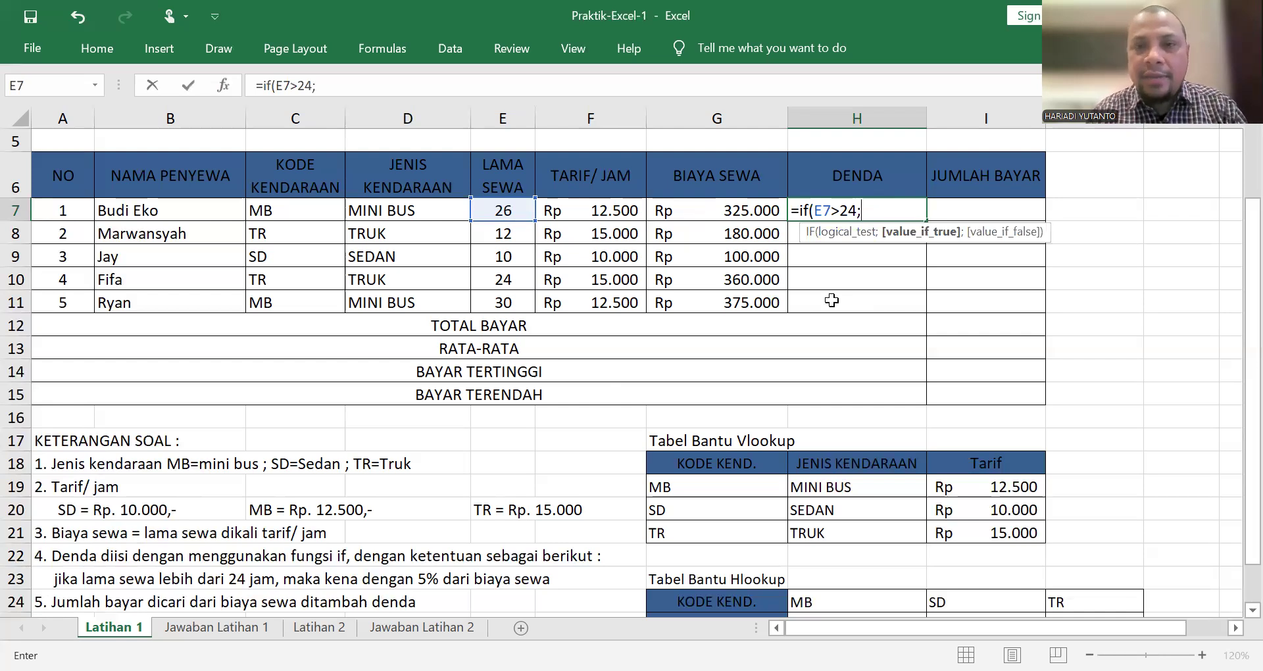
Complete the IF with 5%*G7 if true and 0 if false, and fill it down from H7 to H11.
{"action": "type", "text": "5%*"}
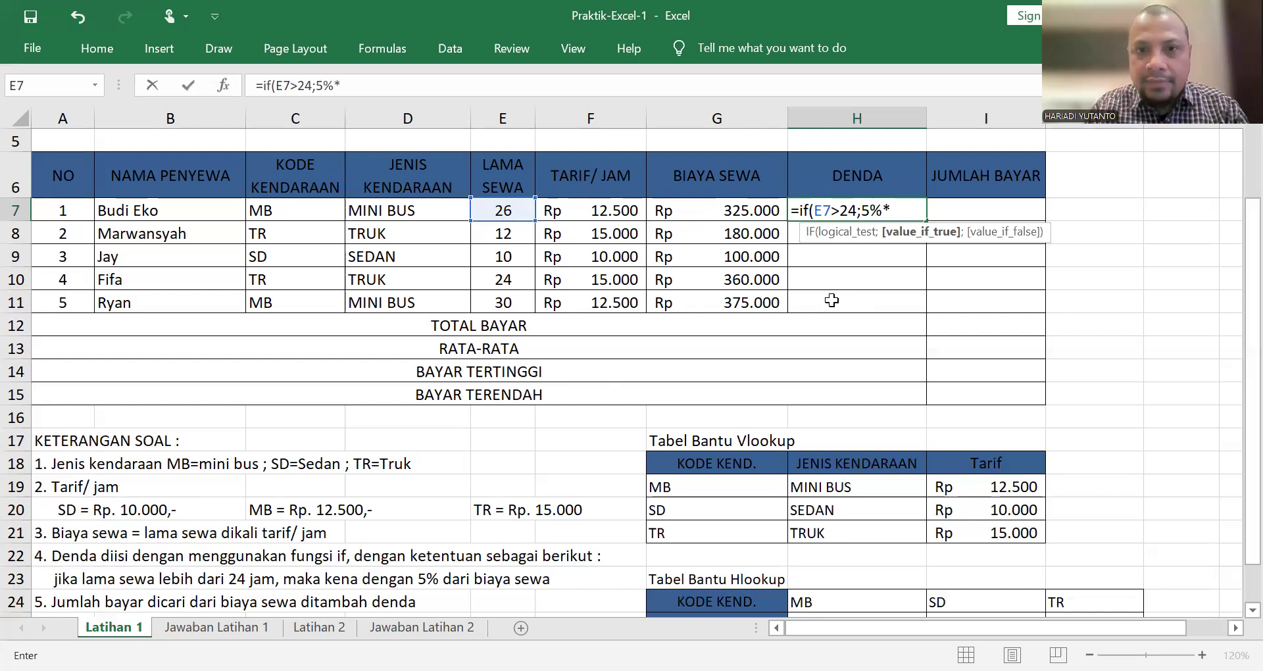
{"action": "left_click", "coordinate": [715, 210]}
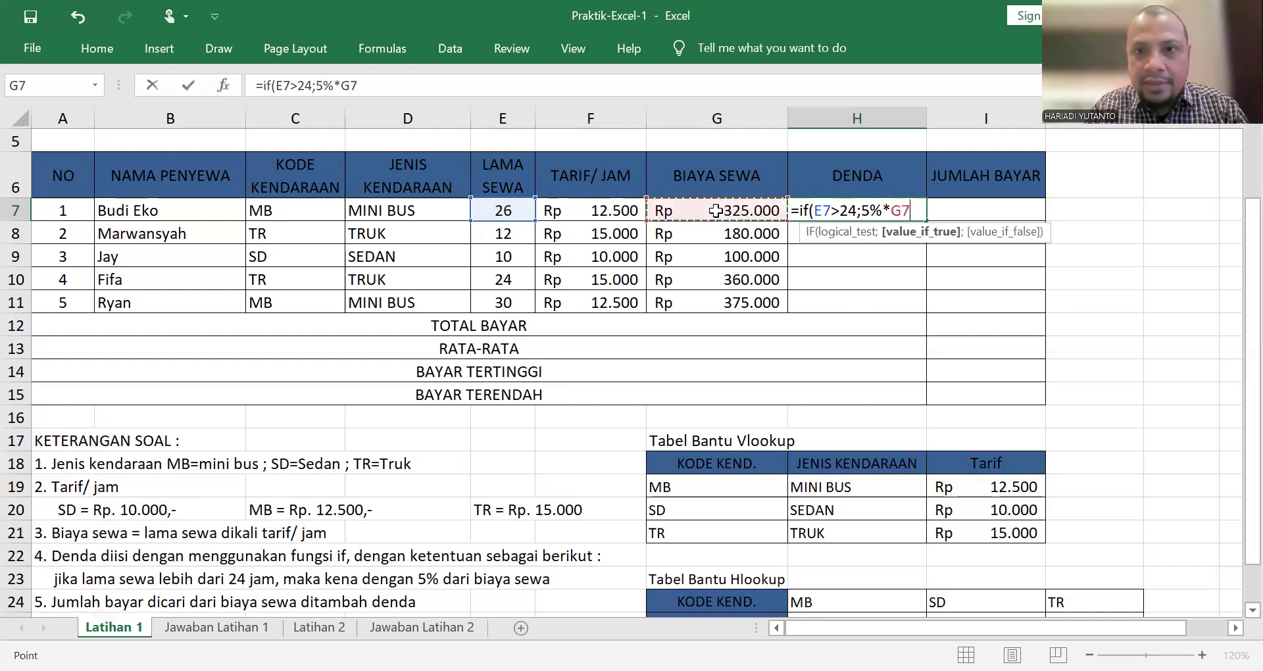
{"action": "type", "text": ")"}
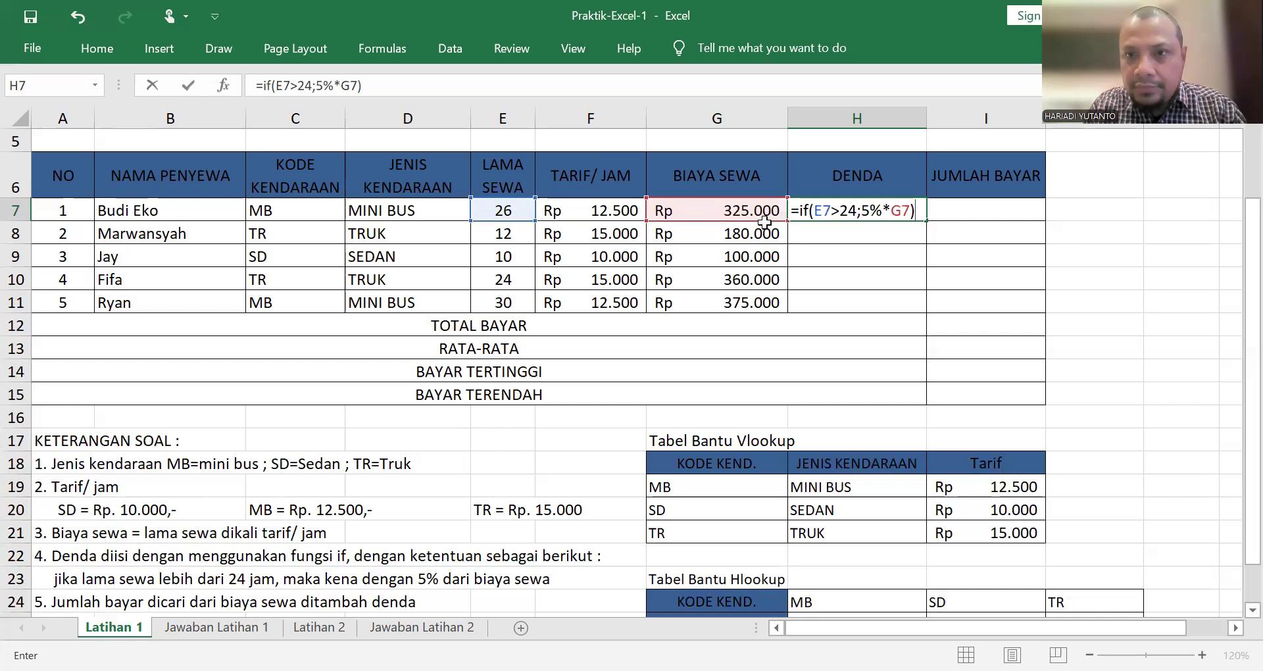
{"action": "key", "text": "BackSpace"}
{"action": "type", "text": ";"}
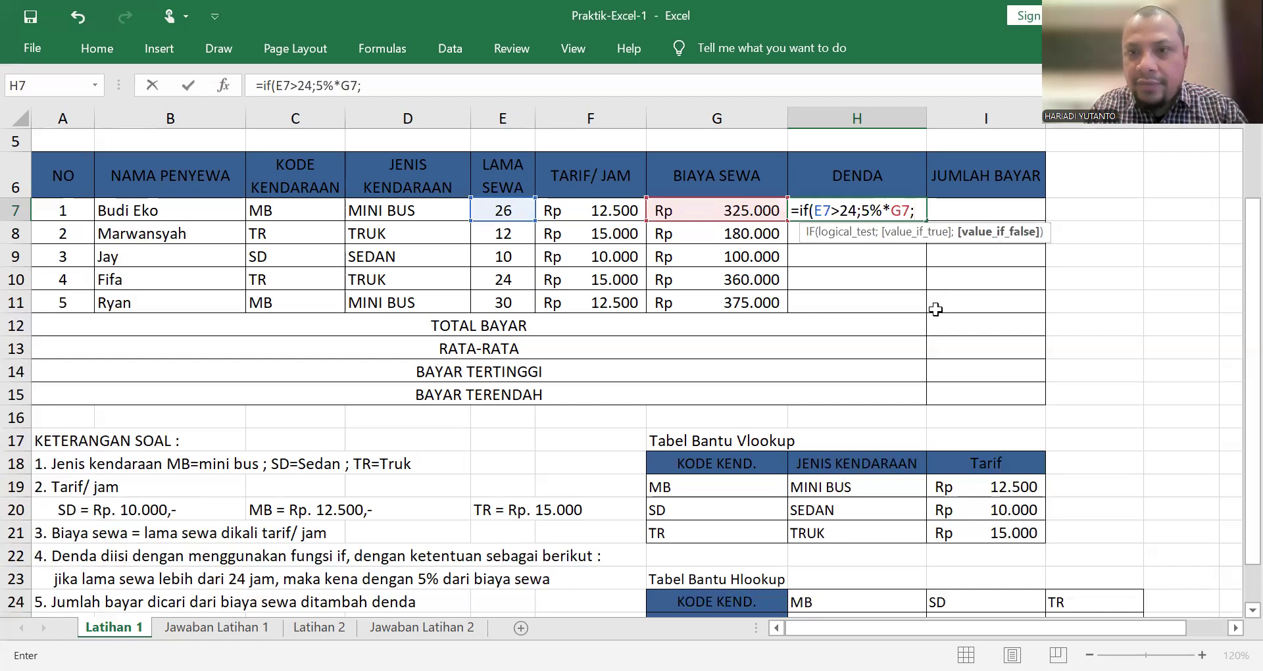
{"action": "type", "text": "0"}
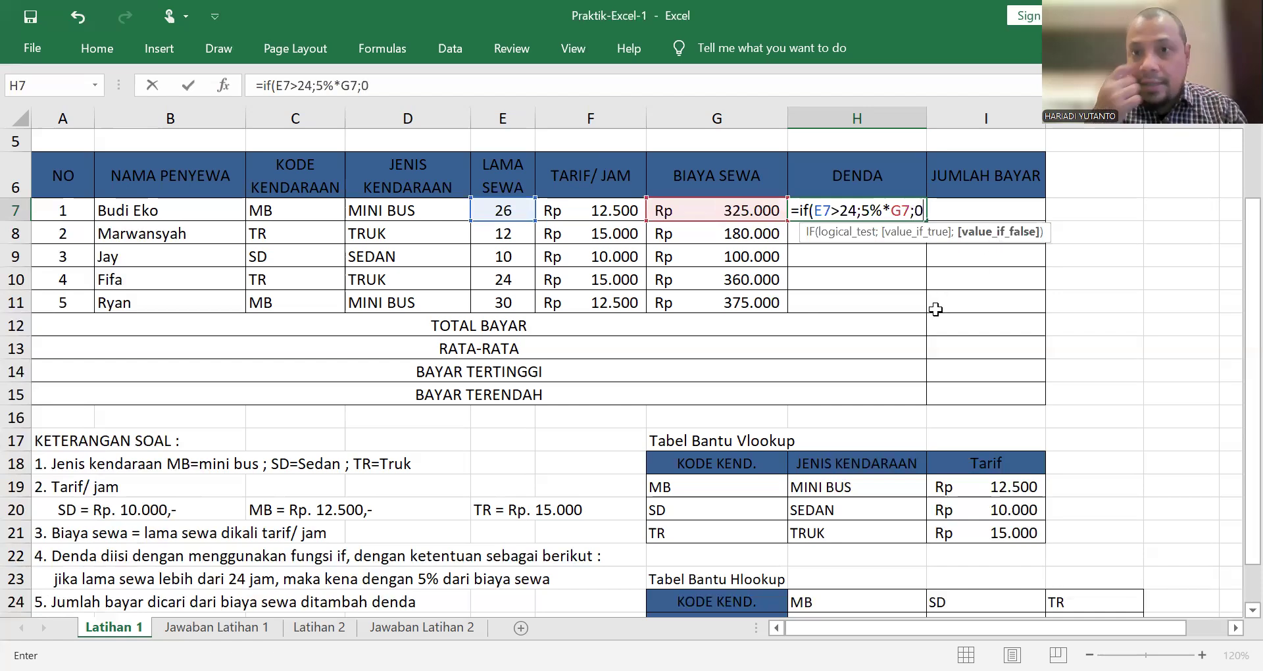
{"action": "type", "text": ")"}
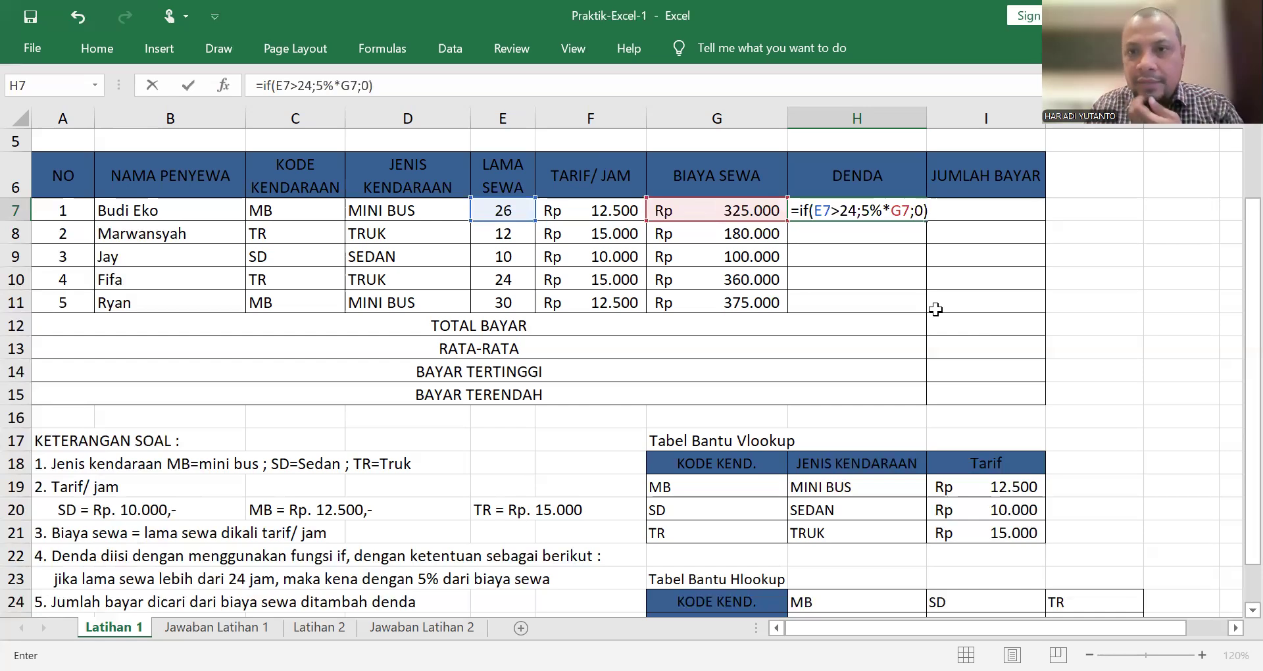
{"action": "key", "text": "Return"}
{"action": "left_click", "coordinate": [913, 210]}
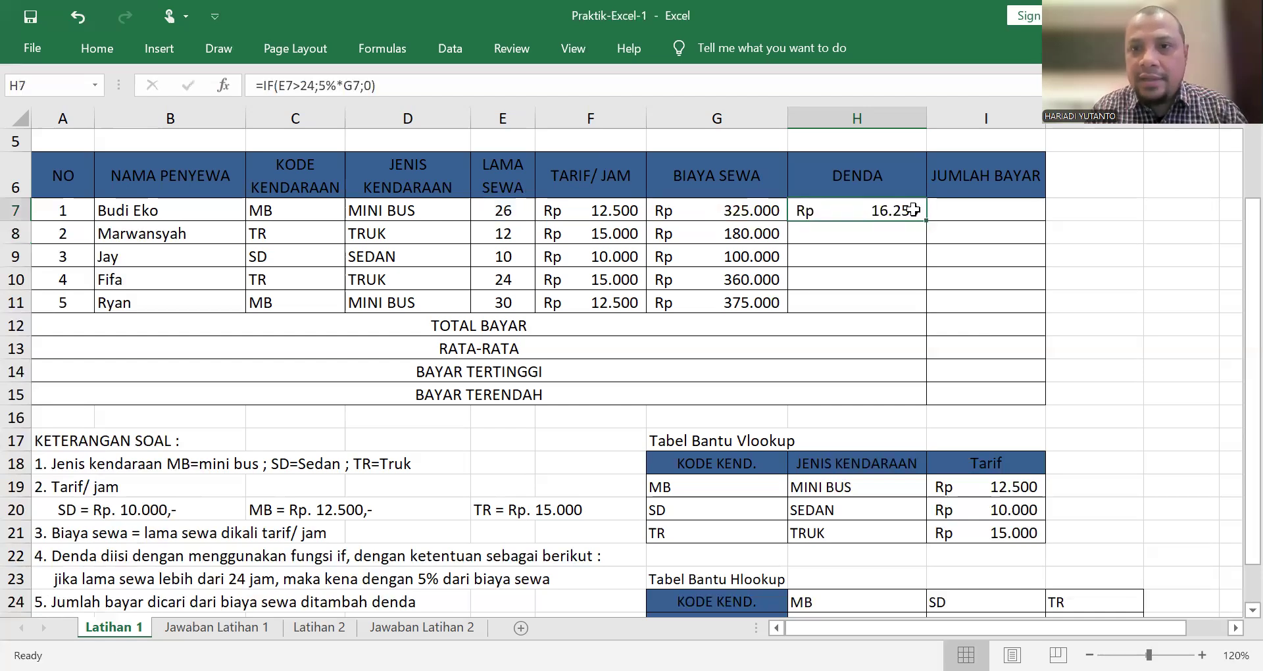
{"action": "left_click_drag", "start_coordinate": [925, 222], "coordinate": [917, 307]}
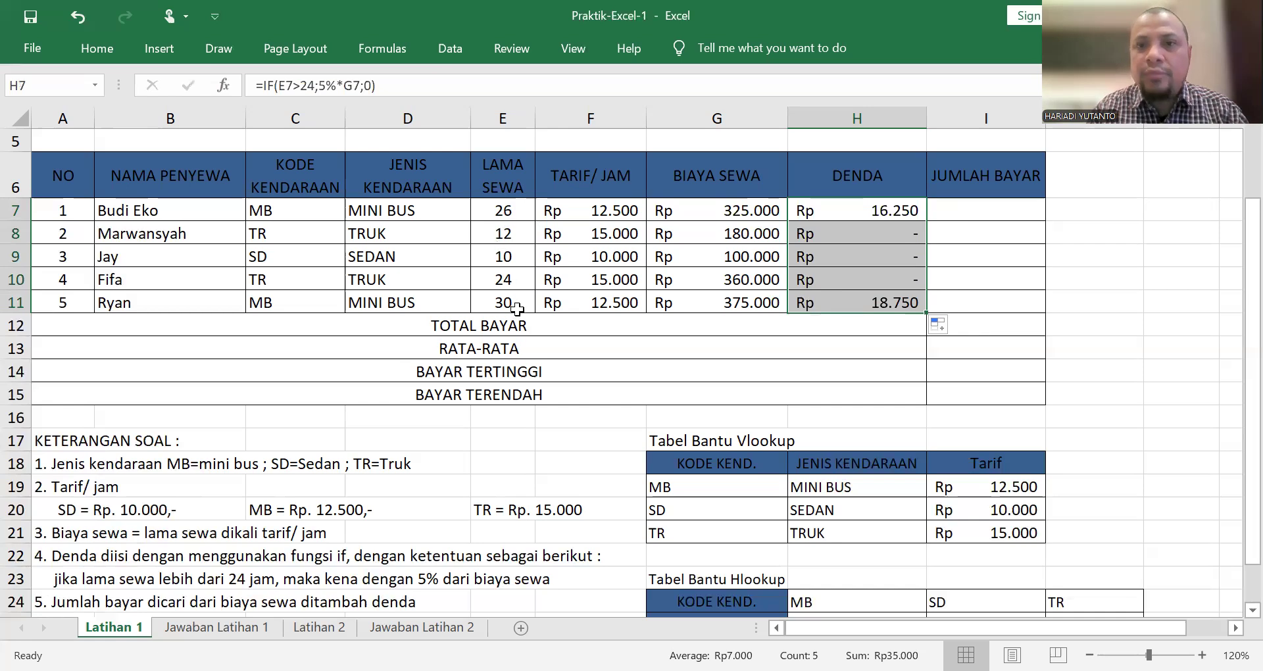
Change the IF condition in H7 to E7>=24 and fill the formula down to H11.
{"action": "left_click", "coordinate": [510, 284]}
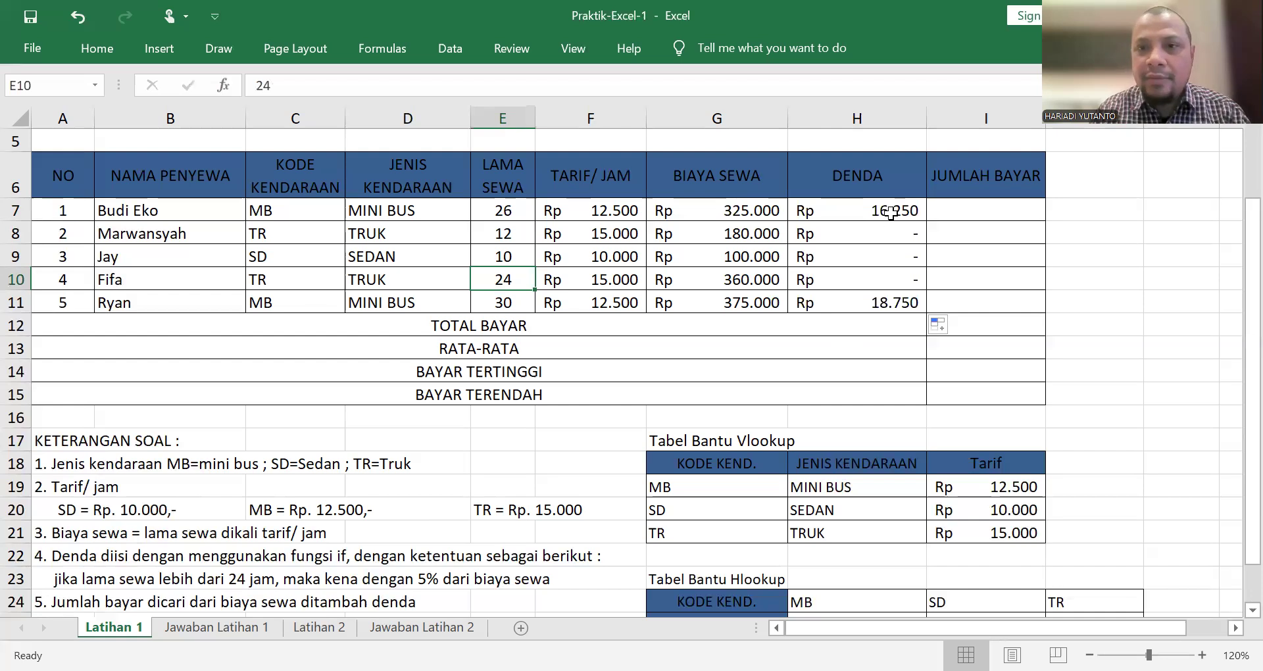
{"action": "left_click", "coordinate": [858, 205]}
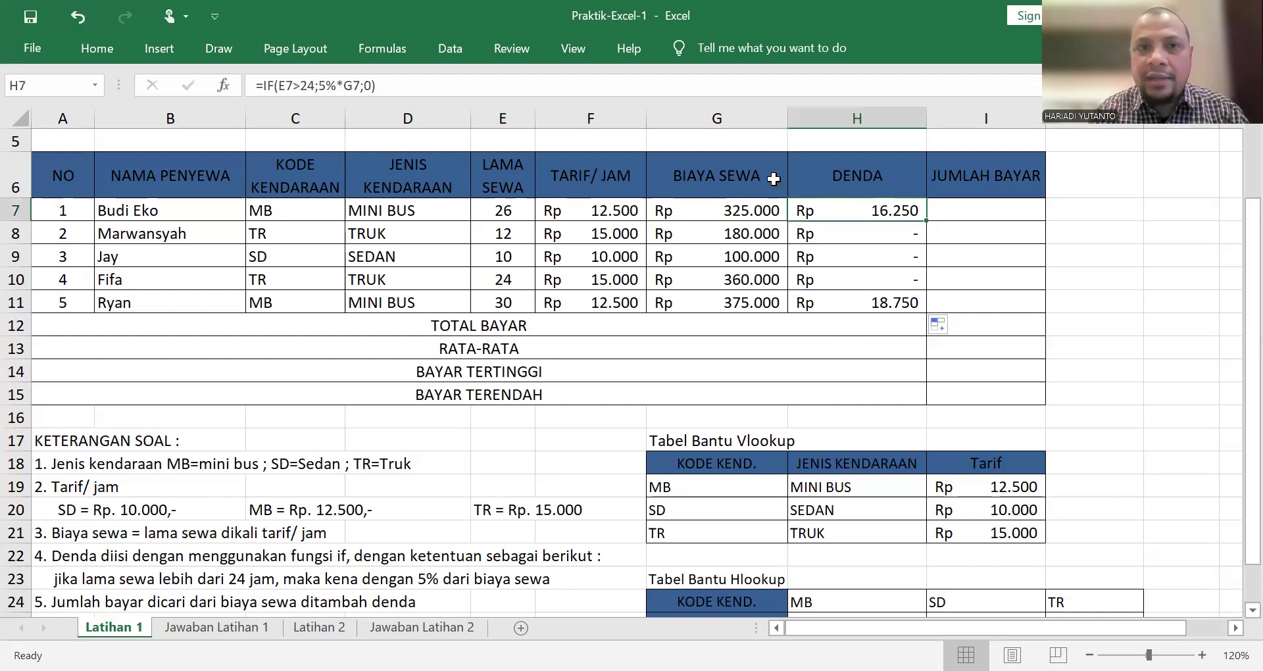
{"action": "left_click", "coordinate": [287, 86]}
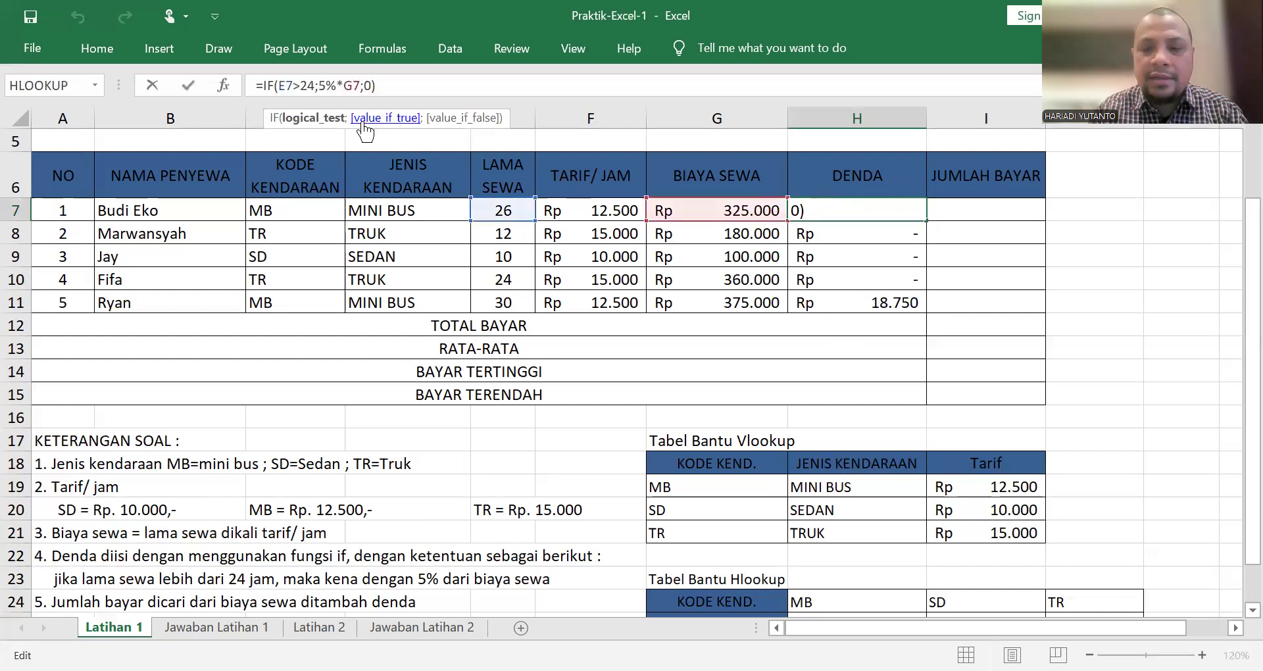
{"action": "type", "text": "="}
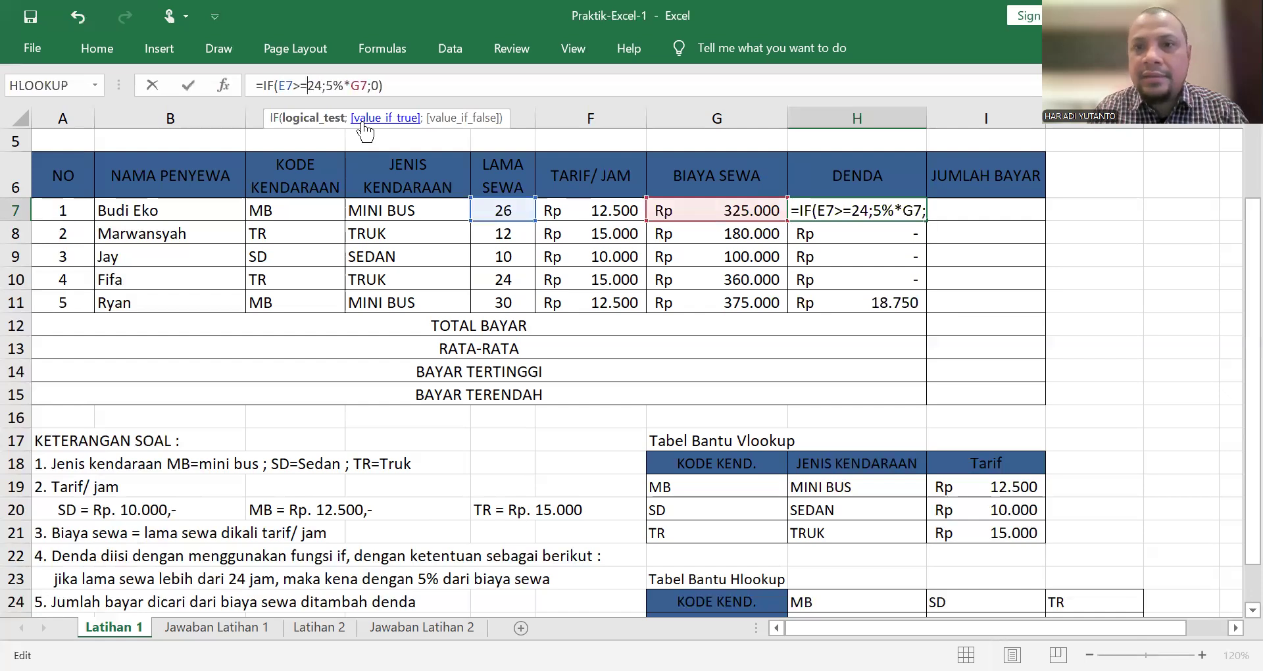
{"action": "key", "text": "Return"}
{"action": "left_click", "coordinate": [908, 214]}
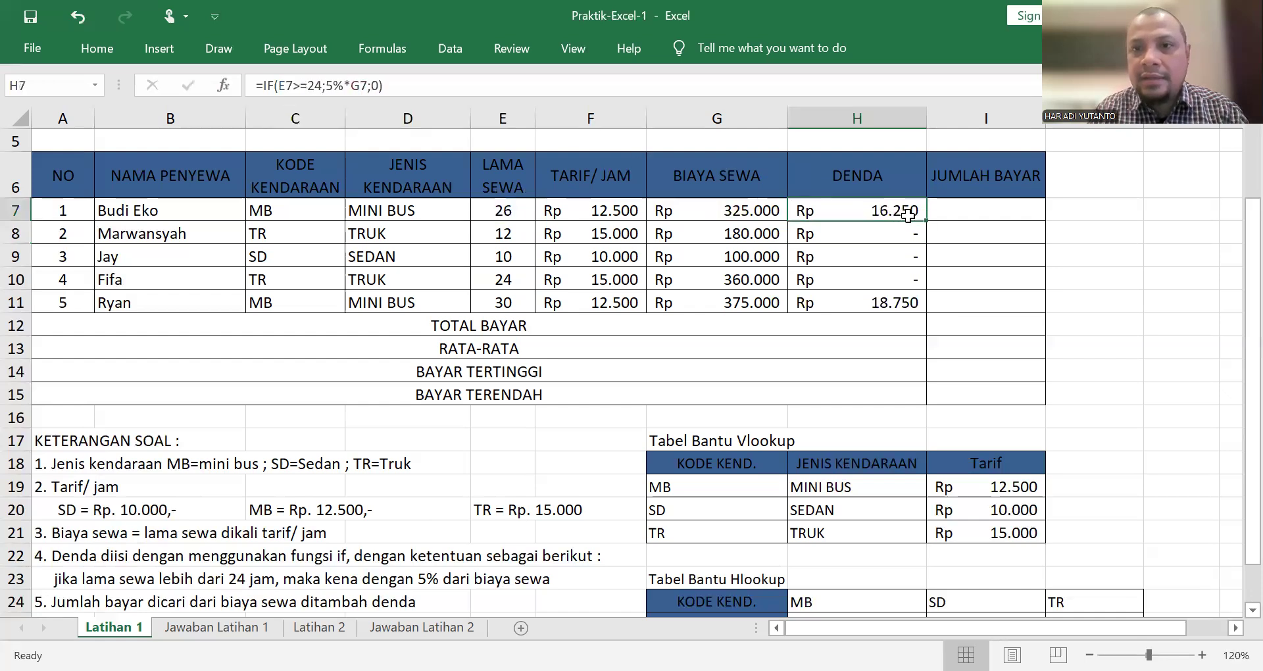
{"action": "left_click_drag", "start_coordinate": [926, 221], "coordinate": [923, 320]}
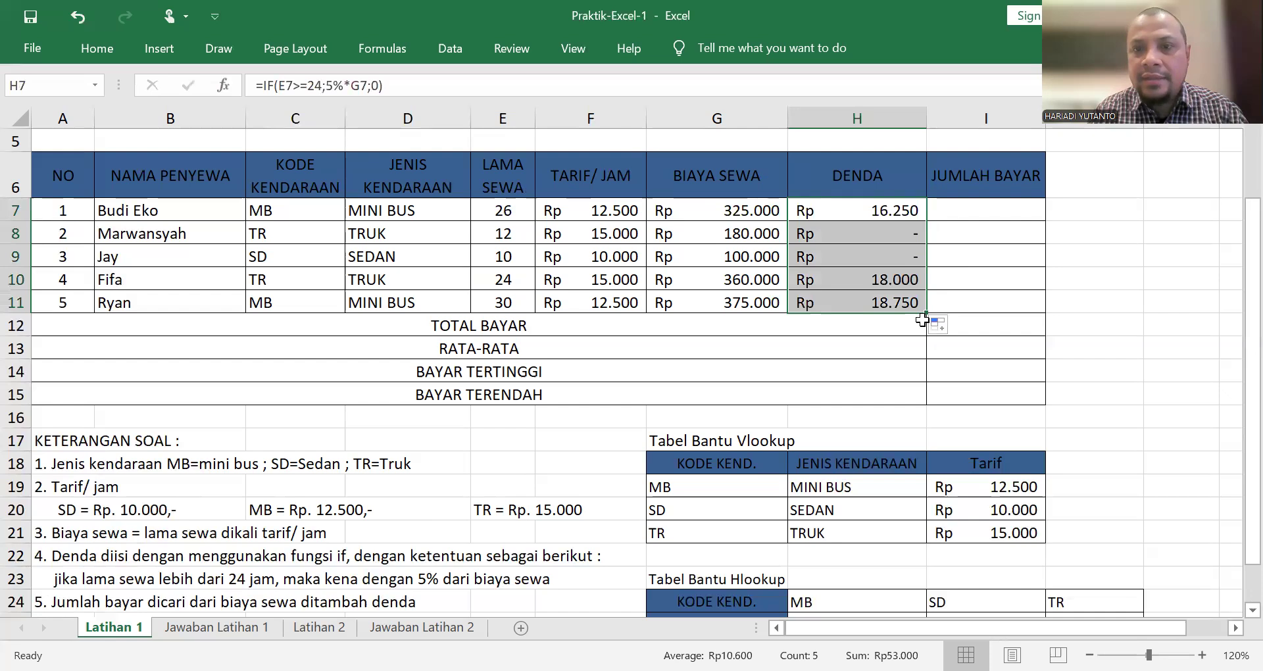
Change the IF condition in the DENDA cell H7 to E7>24 and fill the formula down to H11.
{"action": "left_click", "coordinate": [887, 278]}
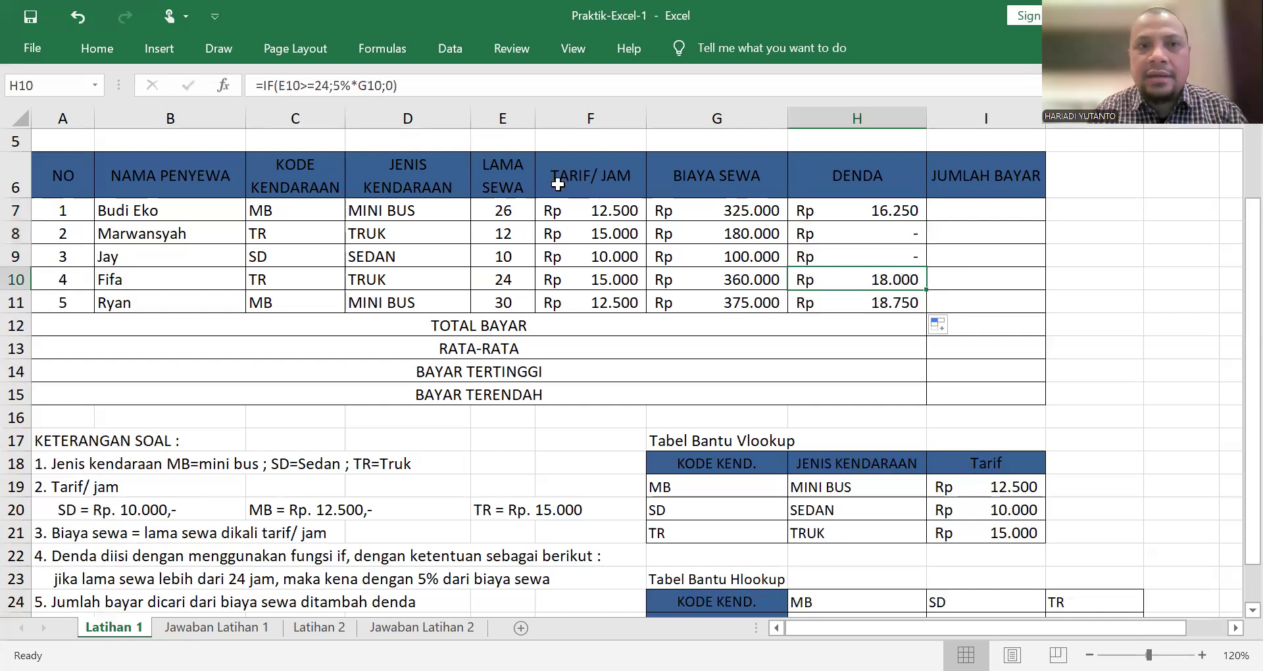
{"action": "left_click", "coordinate": [844, 211]}
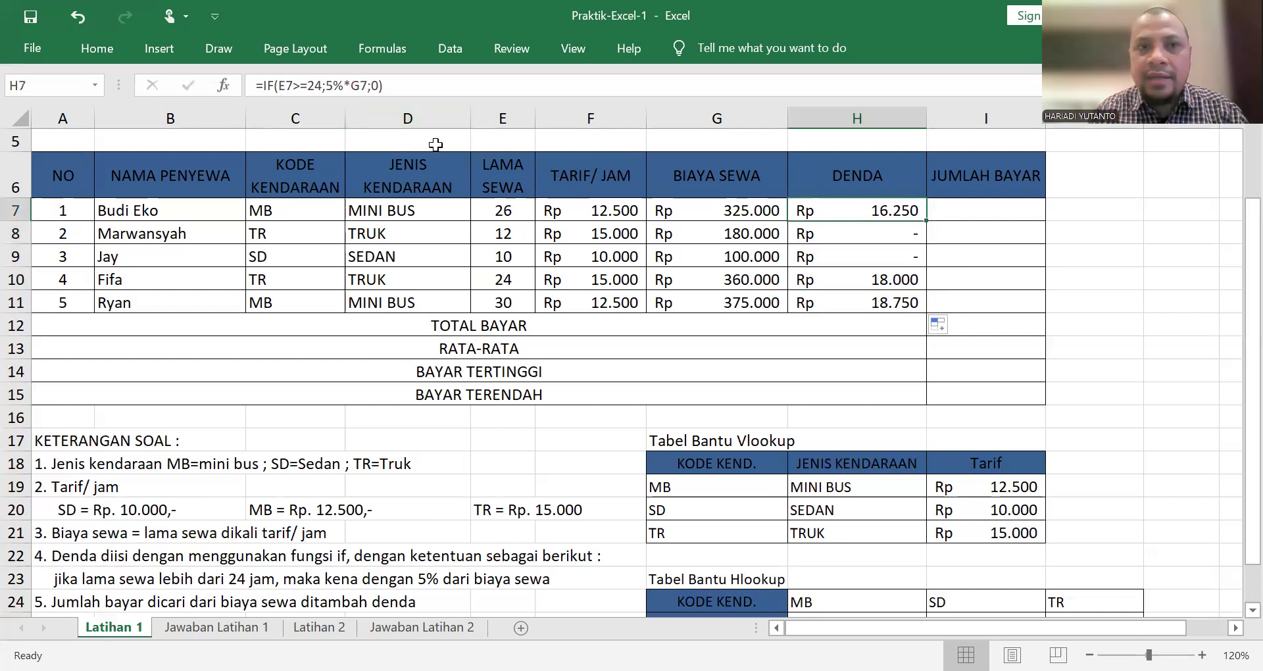
{"action": "left_click", "coordinate": [310, 90]}
{"action": "left_click", "coordinate": [310, 92]}
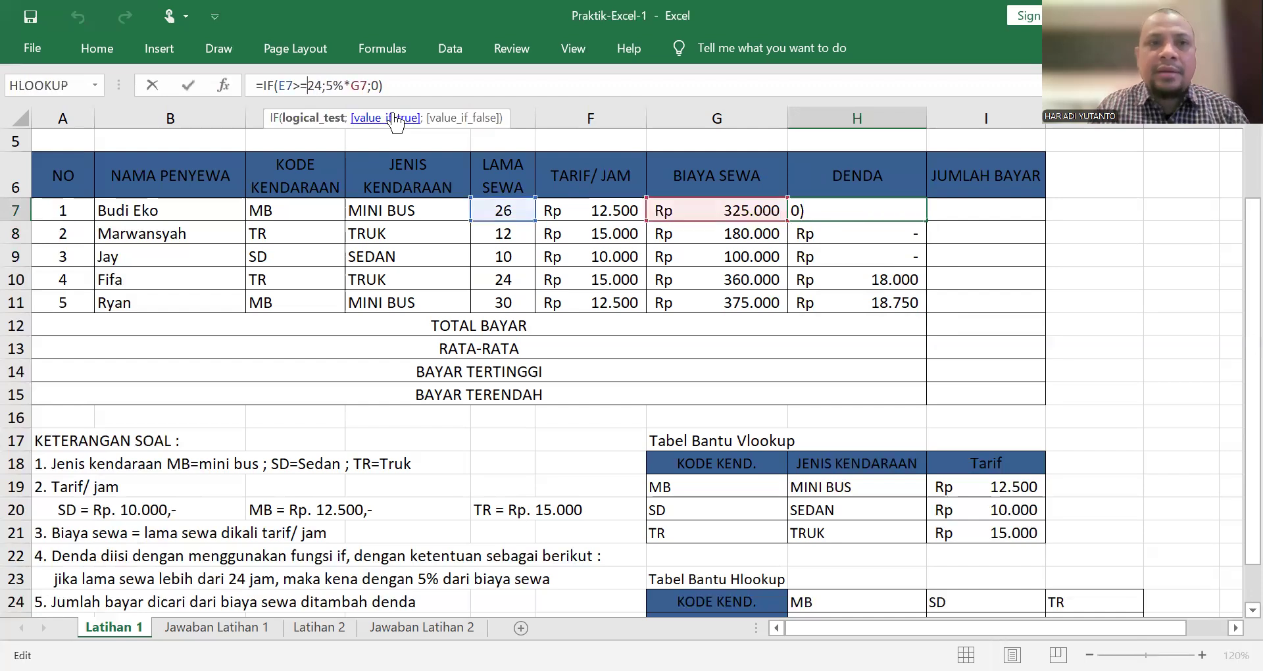
{"action": "key", "text": "BackSpace"}
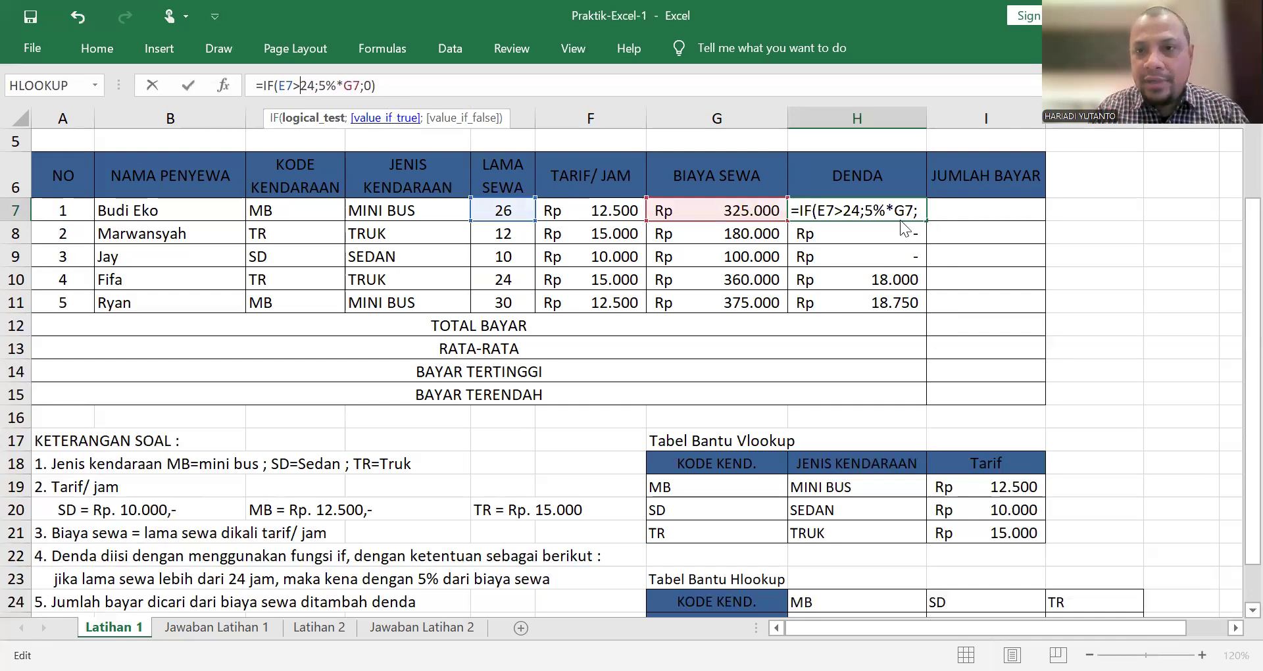
{"action": "key", "text": "Return"}
{"action": "key", "text": "Up"}
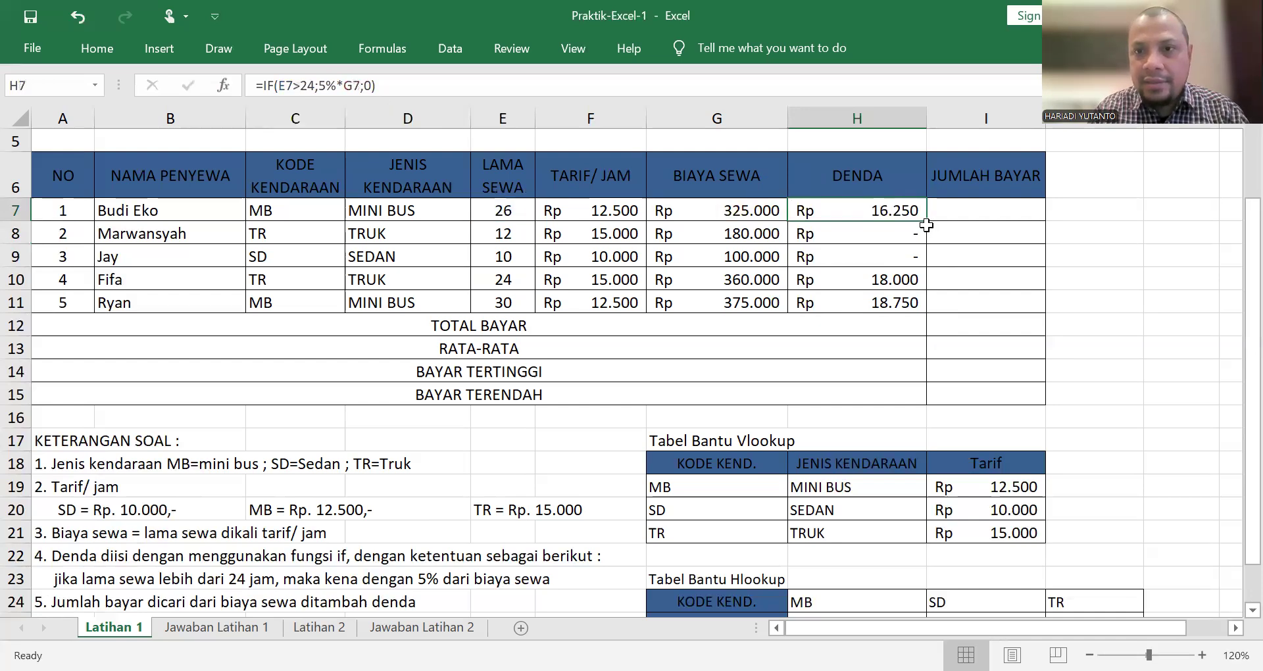
{"action": "left_click_drag", "start_coordinate": [928, 224], "coordinate": [926, 303]}
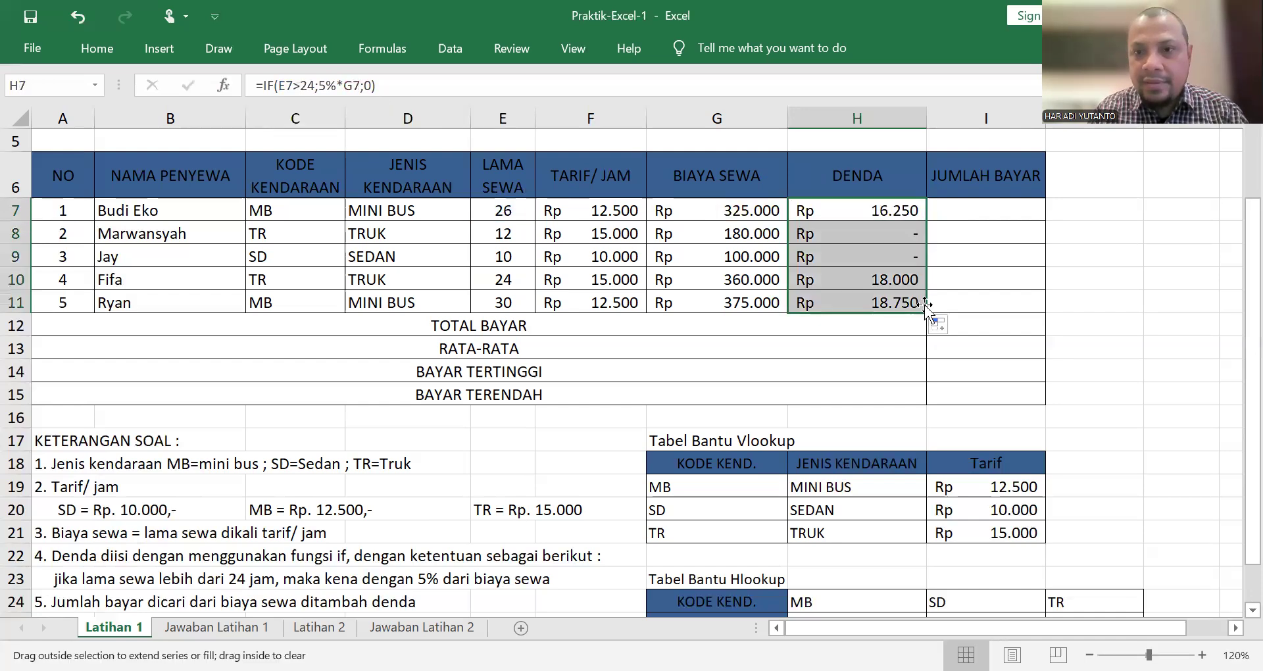
Calculate JUMLAH BAYAR in I7 with =G7+H7 and fill the formula down to I11.
{"action": "left_click", "coordinate": [956, 215]}
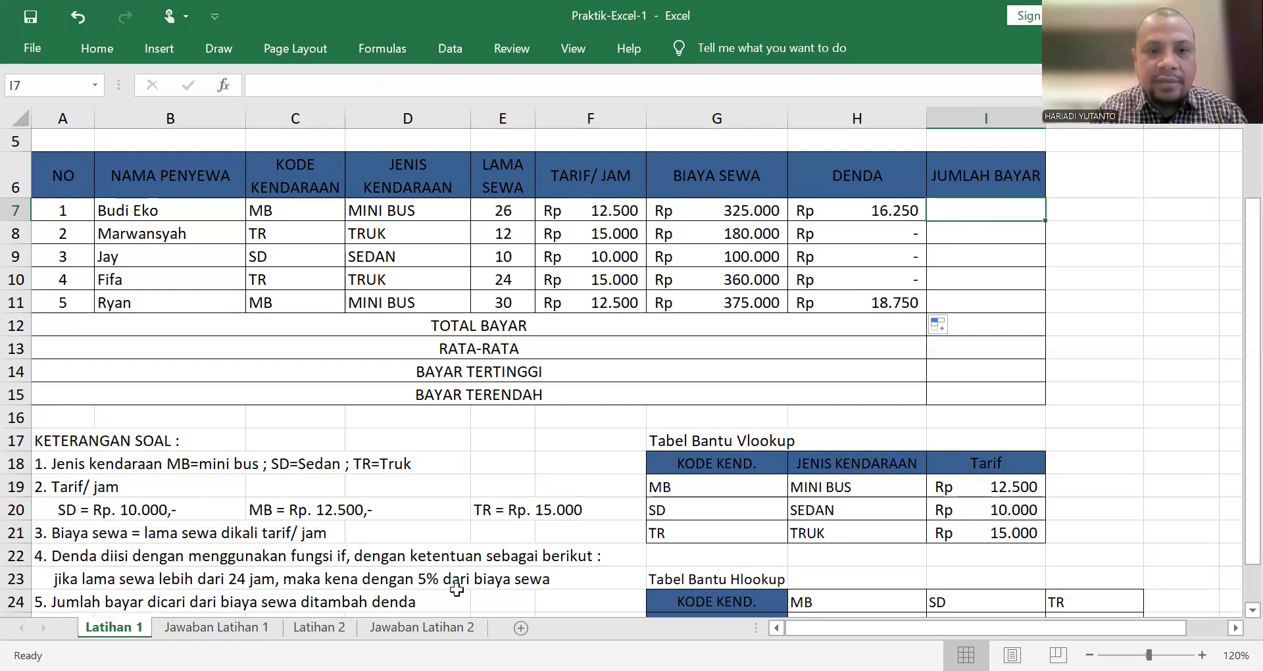
{"action": "type", "text": "="}
{"action": "key", "text": "Left"}
{"action": "key", "text": "Left"}
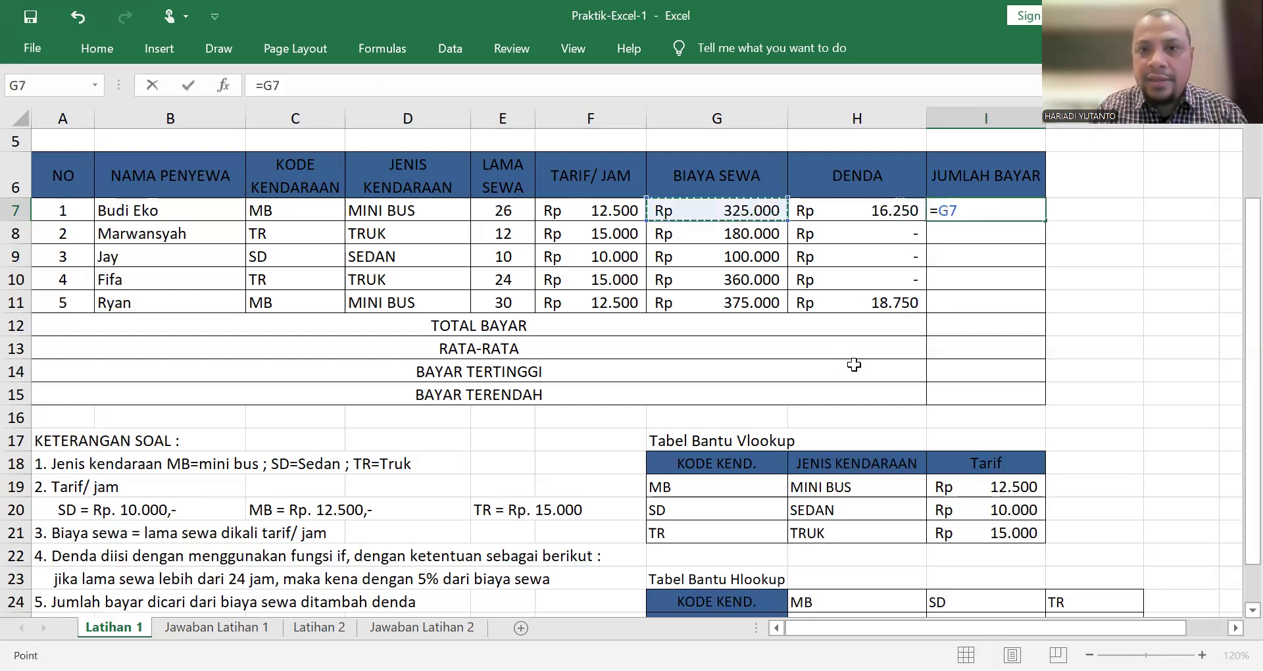
{"action": "type", "text": "+"}
{"action": "key", "text": "Left"}
{"action": "key", "text": "Return"}
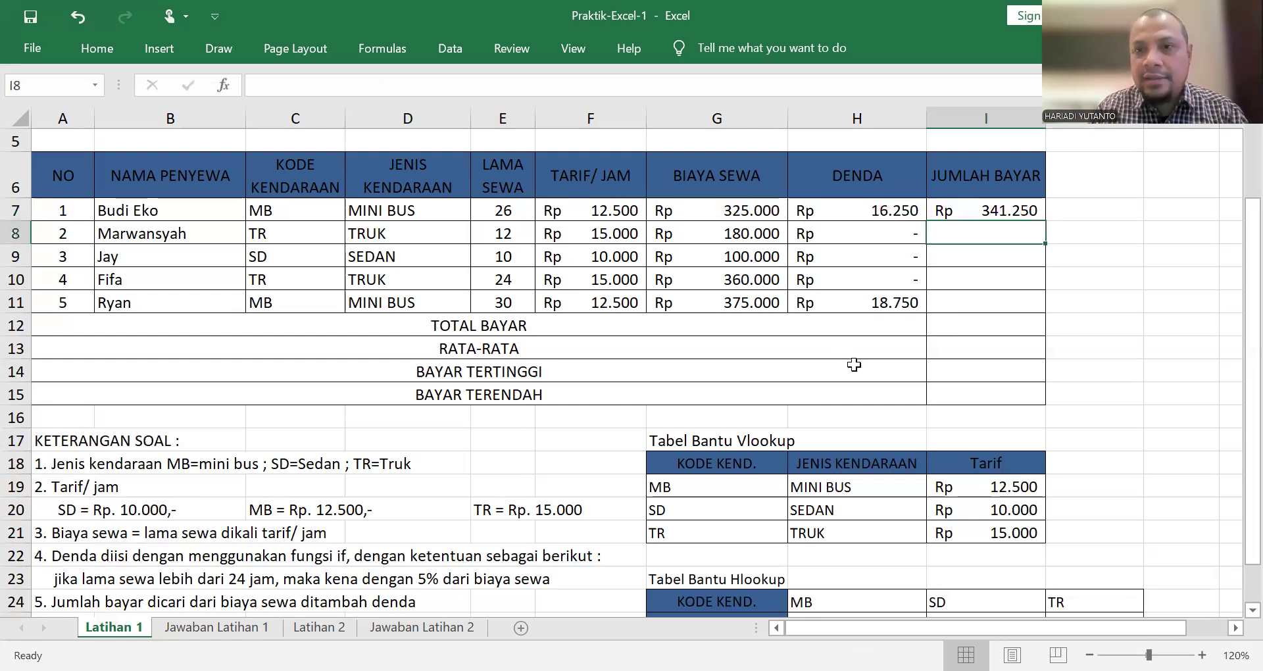
{"action": "left_click", "coordinate": [1004, 209]}
{"action": "left_click_drag", "start_coordinate": [1044, 222], "coordinate": [1033, 310]}
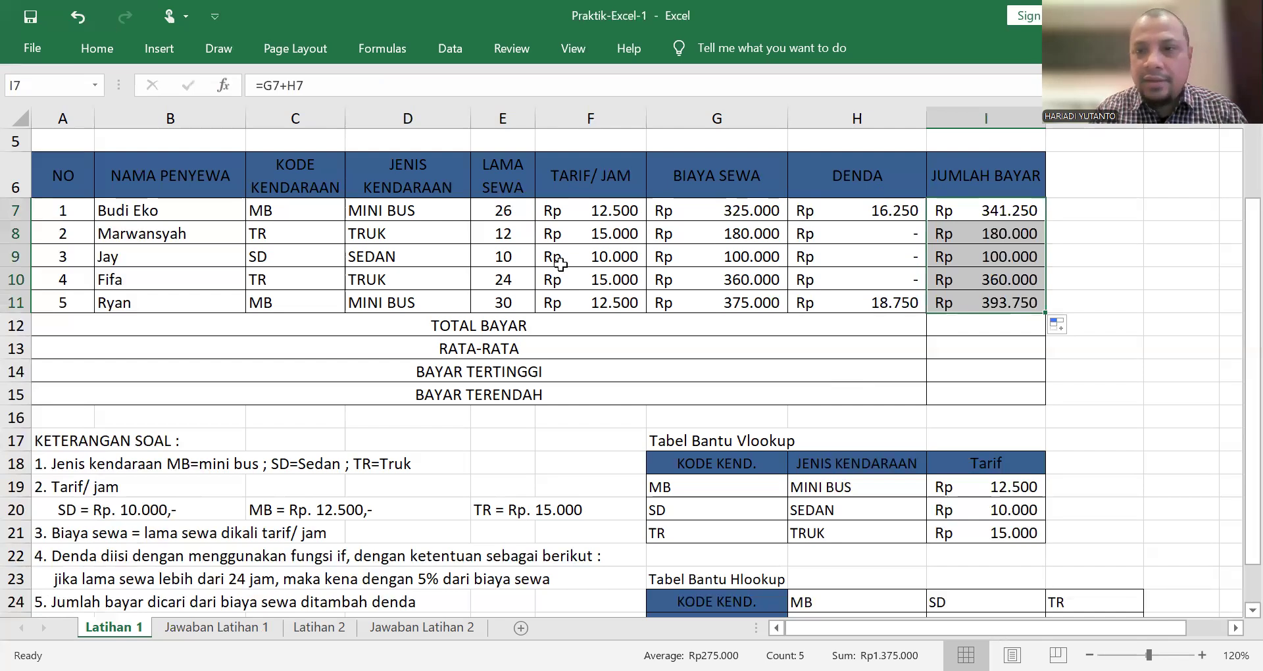
Enter a SUM formula over I7:I11 in the TOTAL BAYAR cell I12.
{"action": "left_click", "coordinate": [981, 322]}
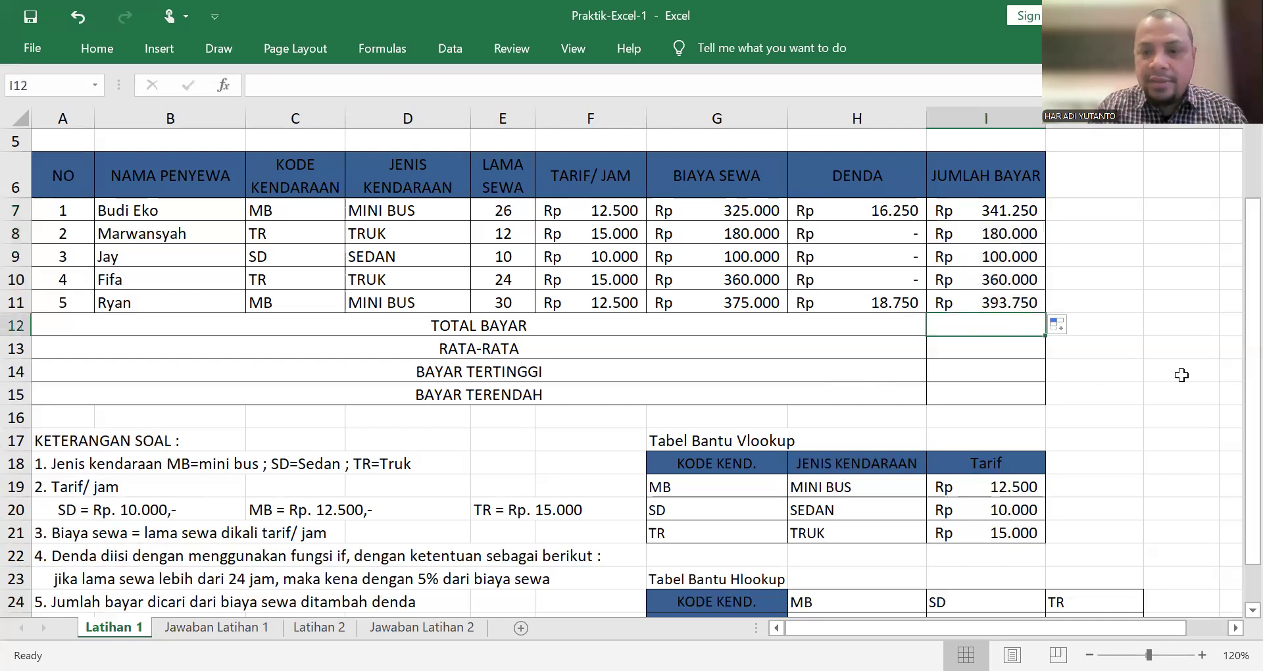
{"action": "type", "text": "="}
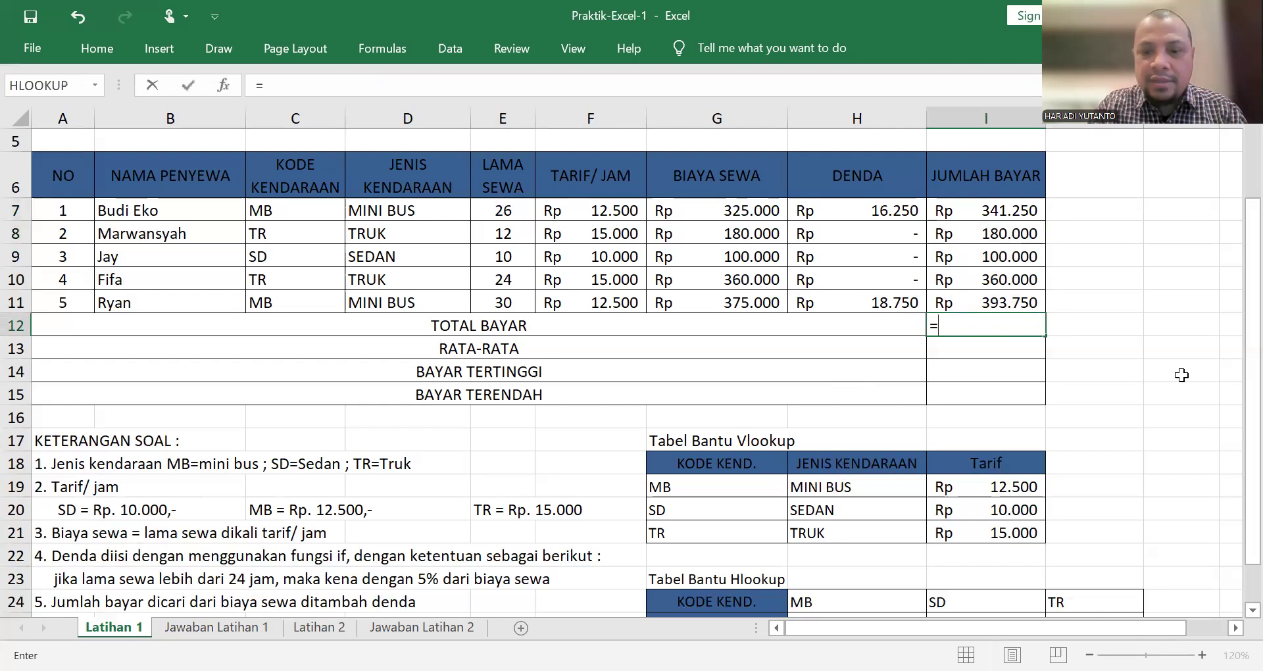
{"action": "type", "text": "sum("}
{"action": "key", "text": "Up"}
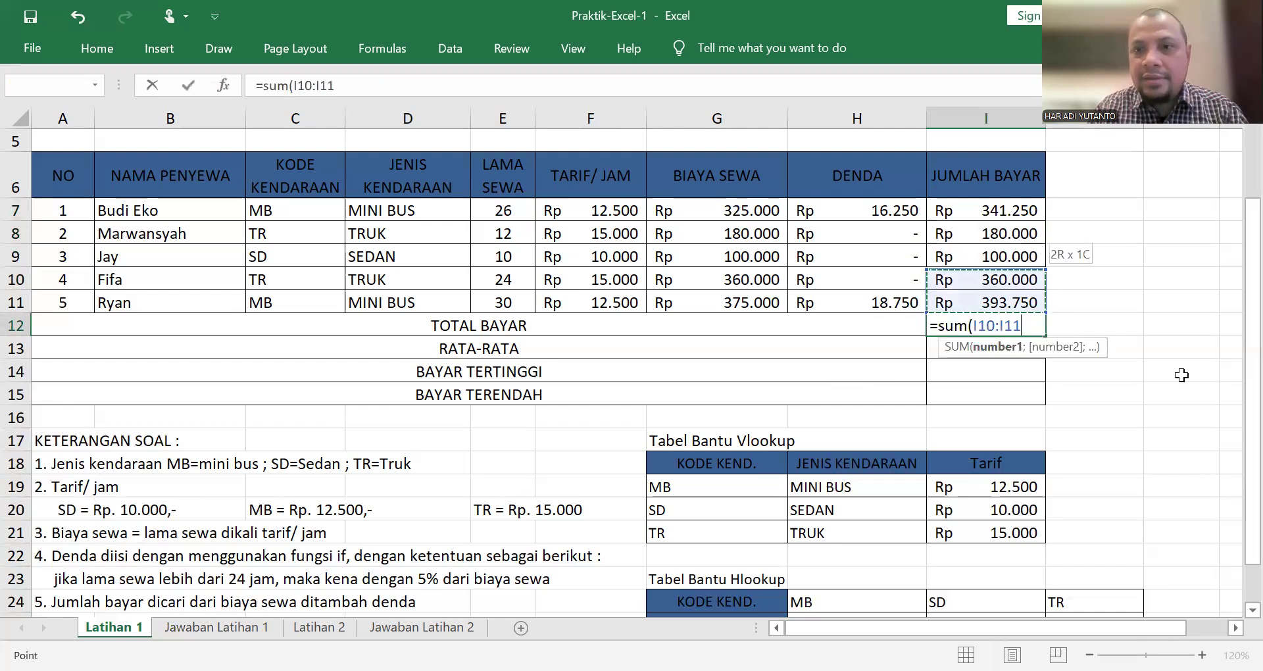
{"action": "key", "text": "Return"}
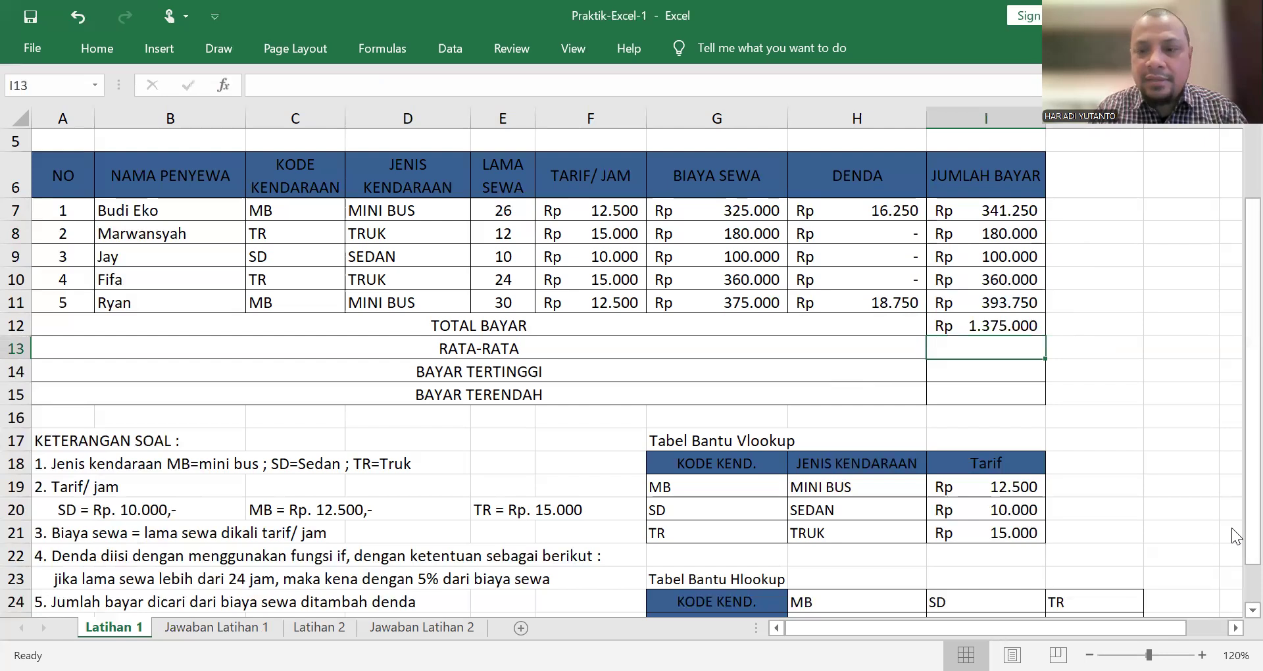
Enter an AVERAGE formula over I7:I11 in the RATA-RATA cell I13.
{"action": "type", "text": "="}
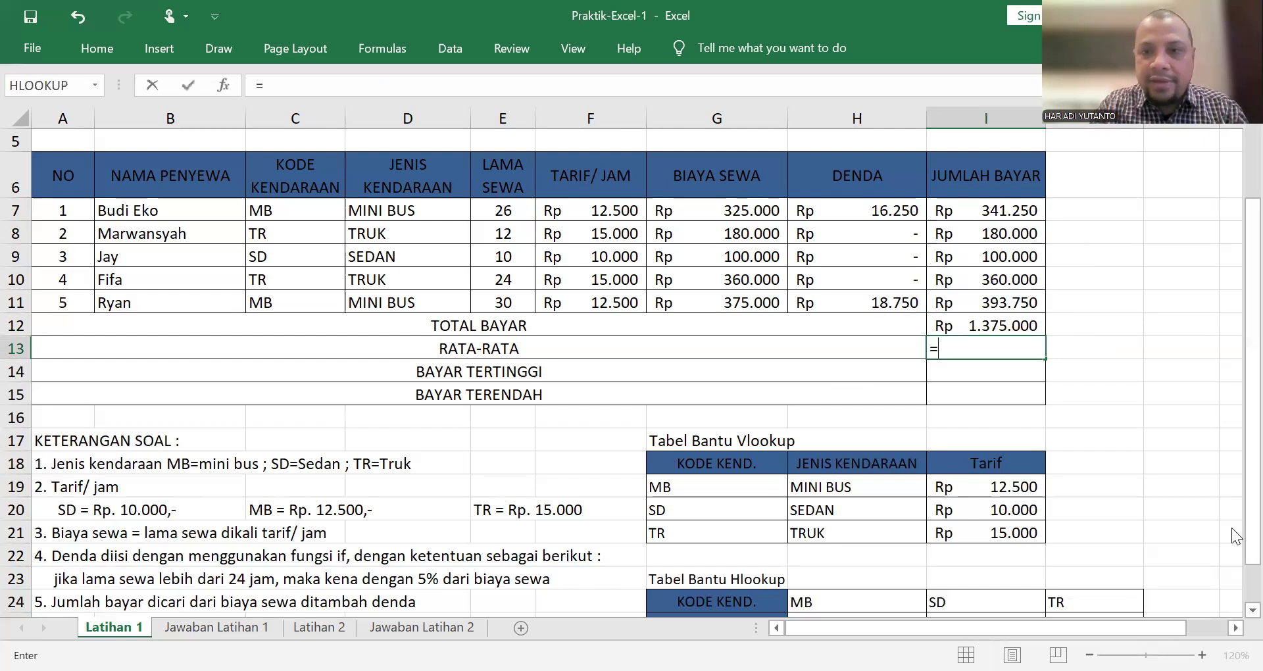
{"action": "type", "text": "average("}
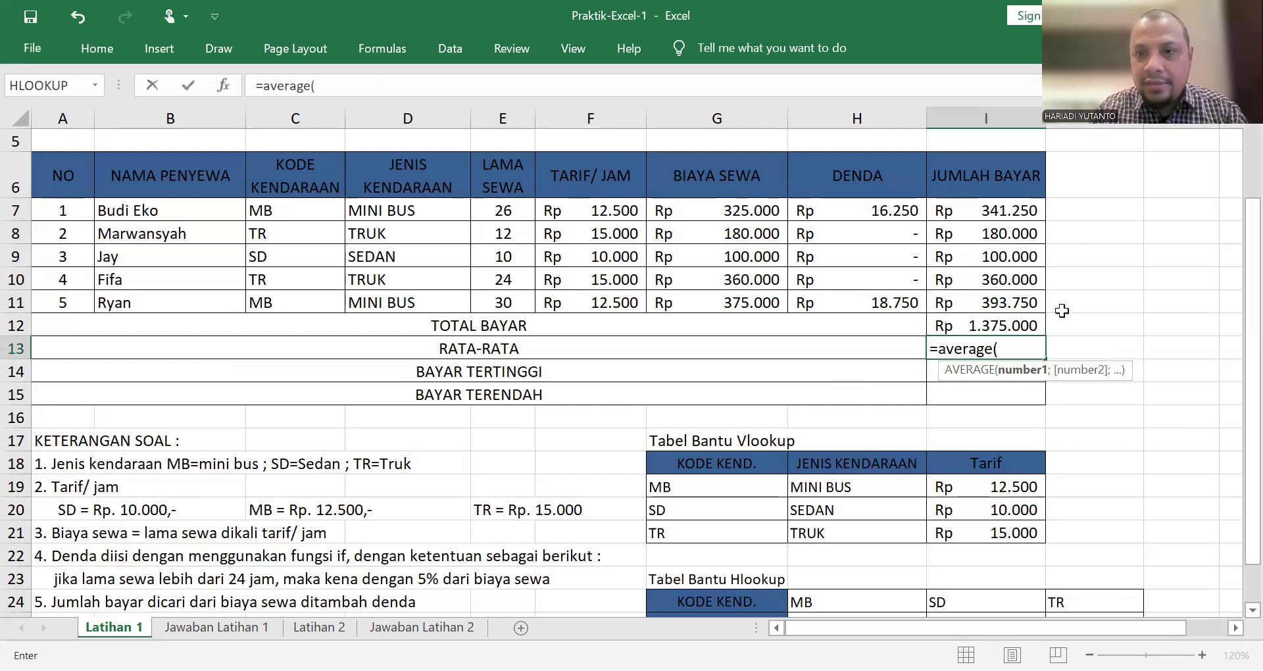
{"action": "left_click", "coordinate": [999, 301]}
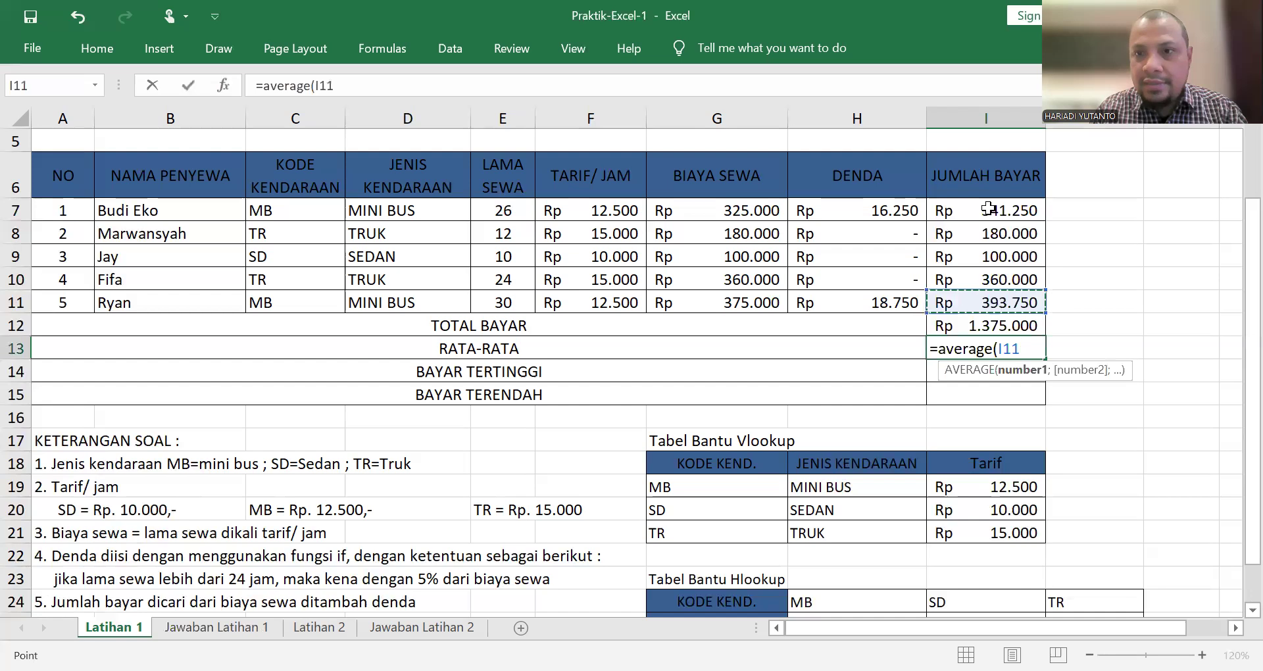
{"action": "left_click", "coordinate": [1030, 219], "text": "shift"}
{"action": "type", "text": ")"}
{"action": "key", "text": "Return"}
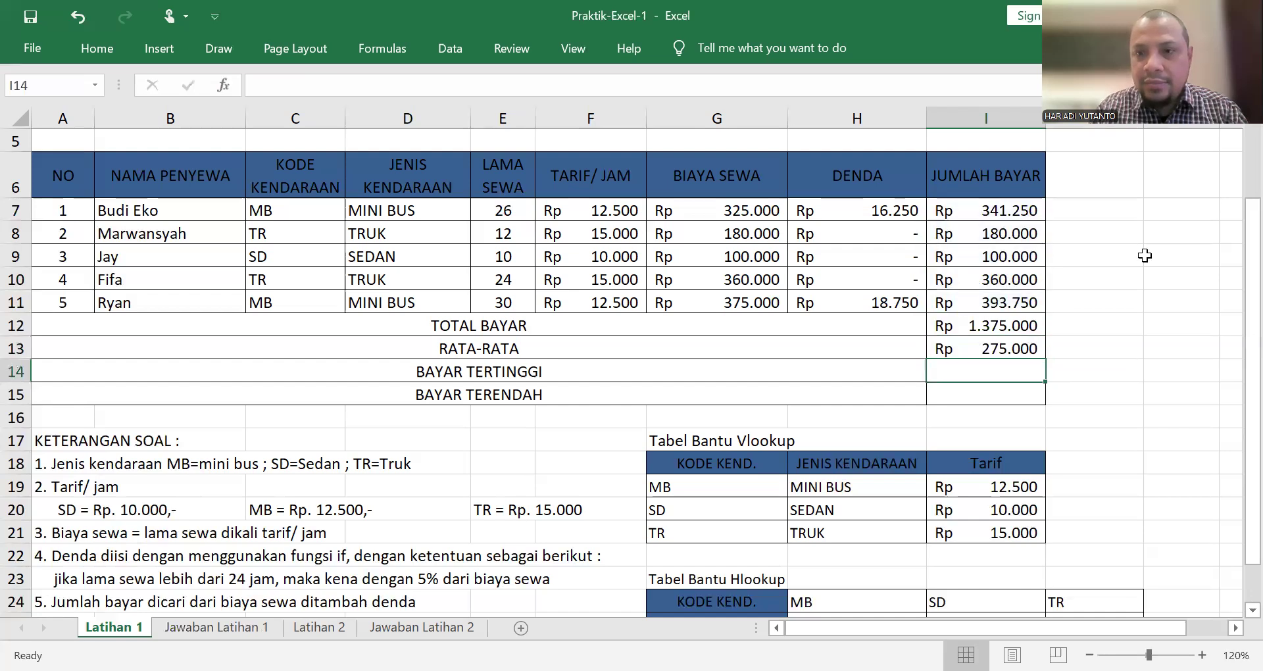
Enter a MAX formula over I7:I11 in the BAYAR TERTINGGI cell I14.
{"action": "type", "text": "="}
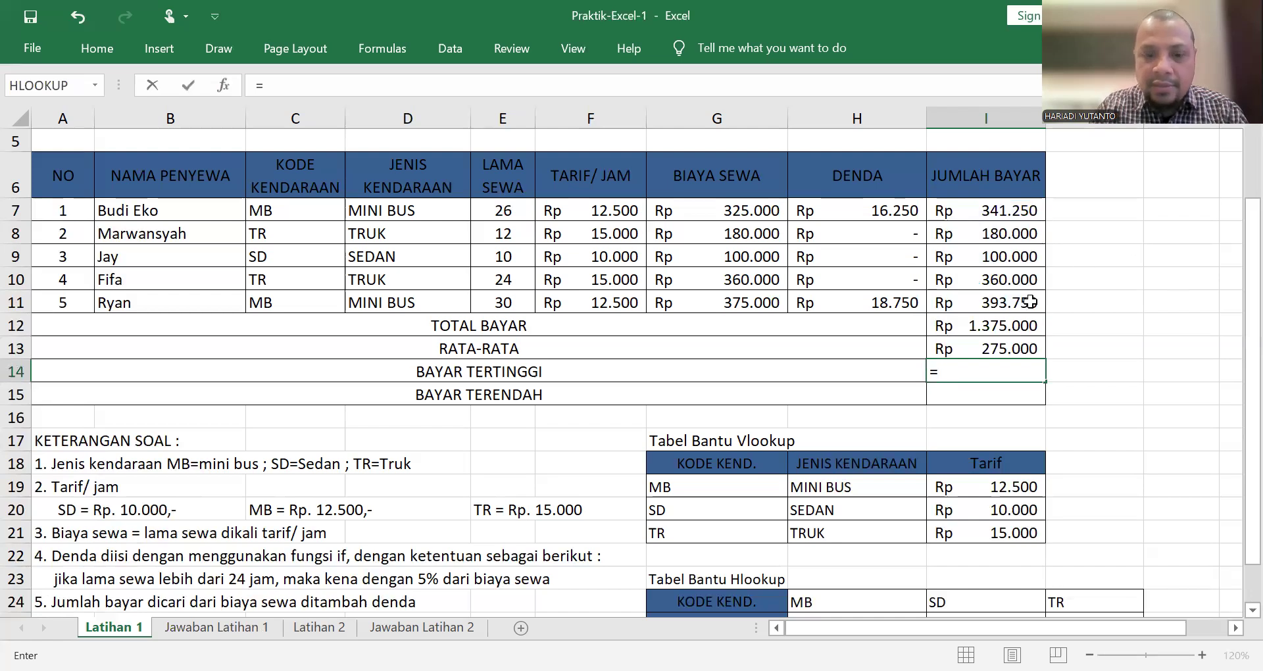
{"action": "type", "text": "max("}
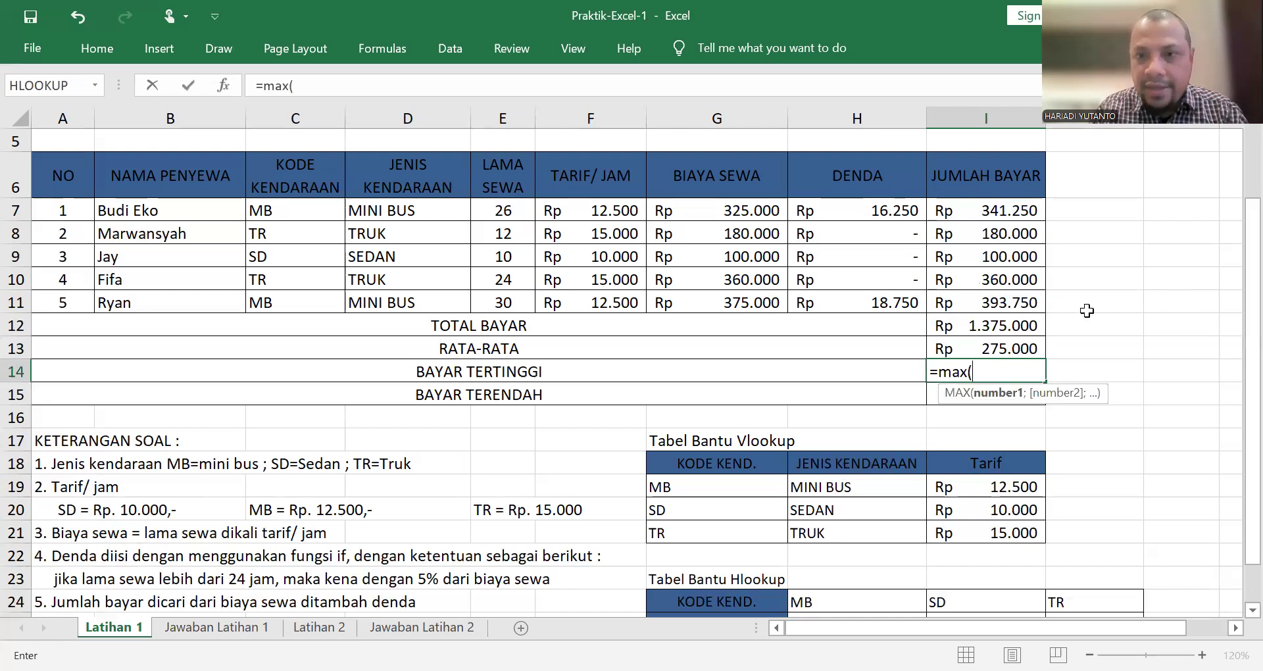
{"action": "left_click", "coordinate": [997, 299]}
{"action": "left_click", "coordinate": [997, 219], "text": "shift"}
{"action": "type", "text": ")"}
{"action": "key", "text": "Return"}
Enter a MIN formula over I7:I11 in the BAYAR TERENDAH cell I15.
{"action": "type", "text": "="}
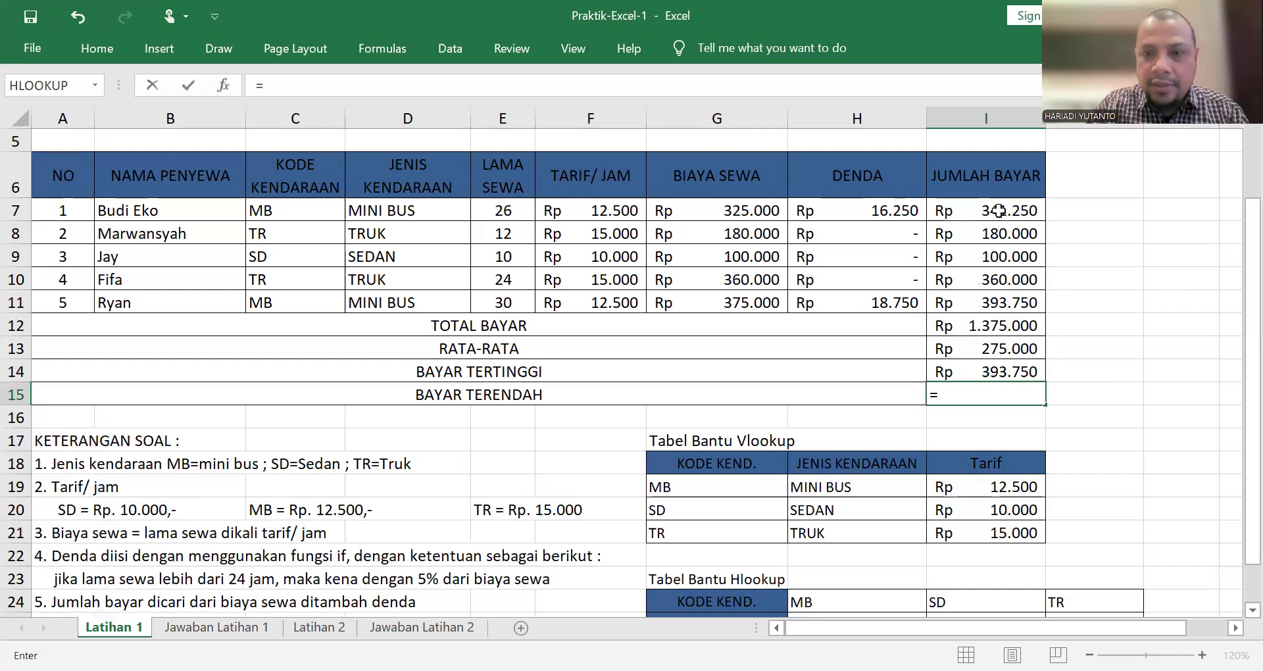
{"action": "type", "text": "min("}
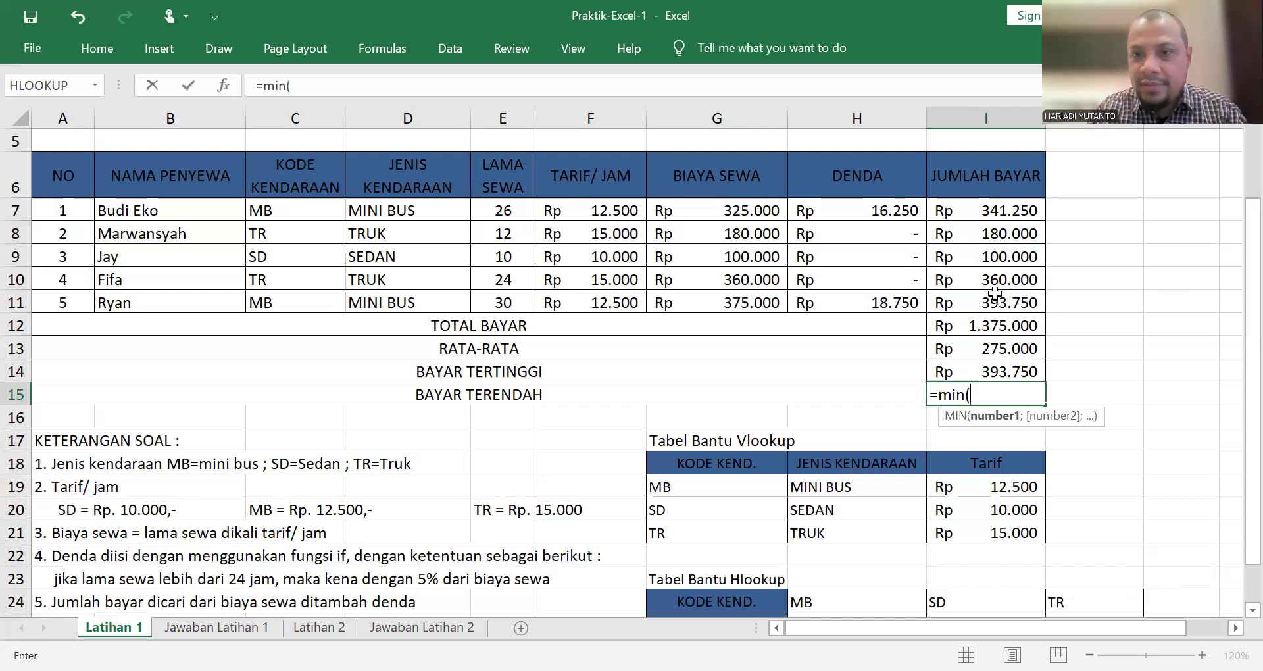
{"action": "left_click", "coordinate": [993, 301]}
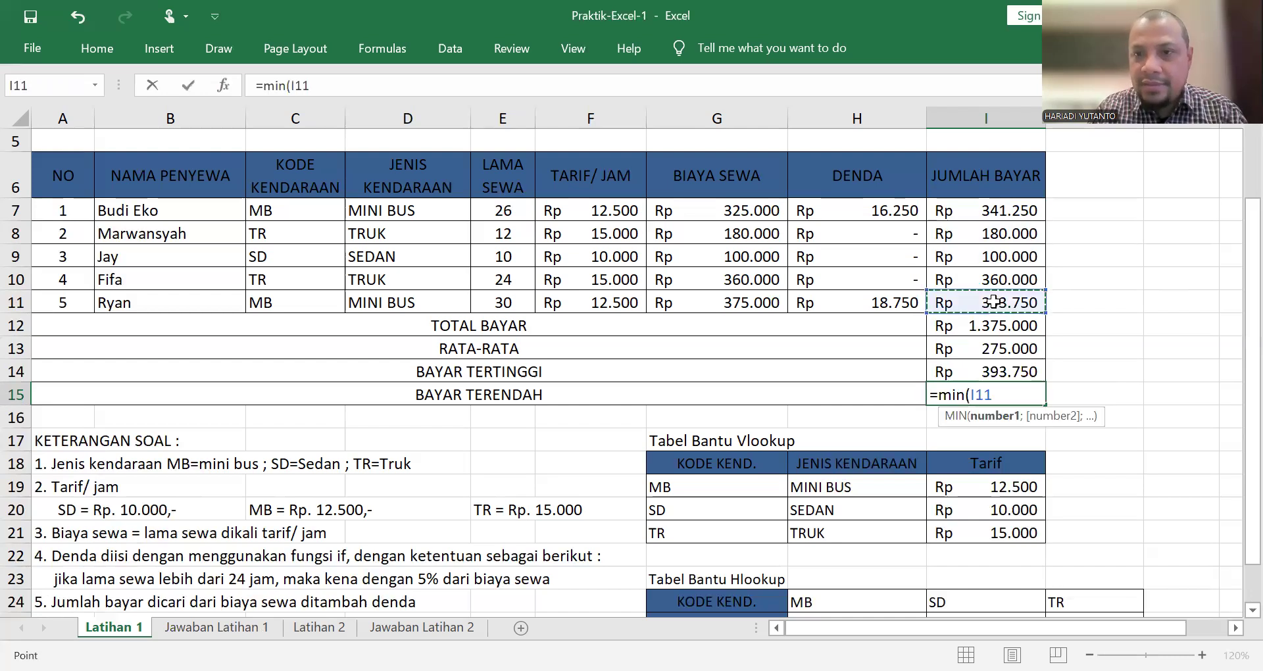
{"action": "left_click", "coordinate": [987, 209], "text": "shift"}
{"action": "type", "text": ")"}
{"action": "key", "text": "Return"}
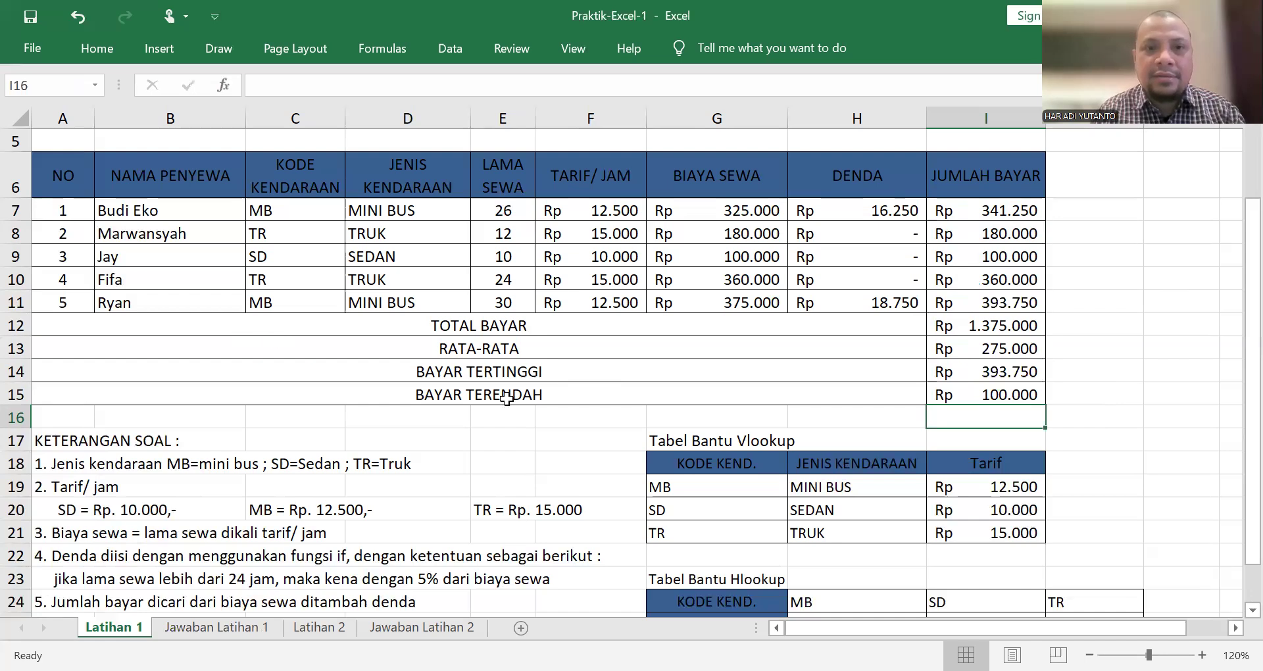
{"action": "scroll", "coordinate": [506, 398], "scroll_direction": "up", "scroll_amount": 1}
{"action": "scroll", "coordinate": [506, 398], "scroll_direction": "down", "scroll_amount": 2}
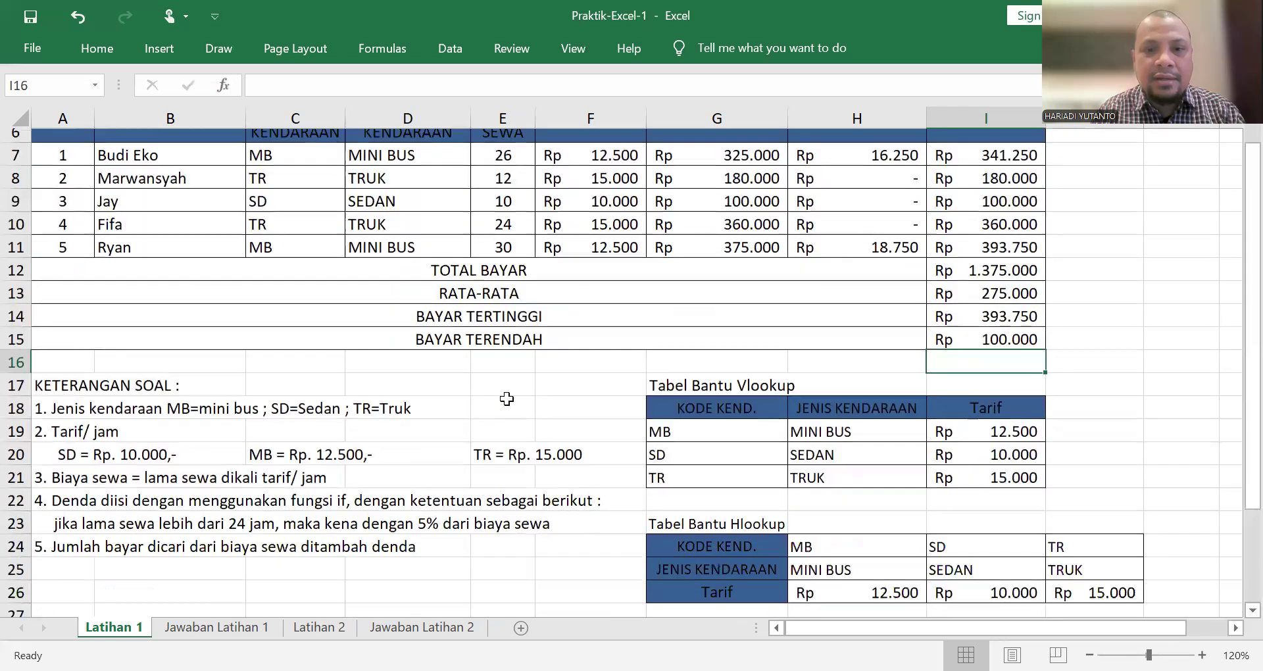
{"action": "scroll", "coordinate": [506, 398], "scroll_direction": "up", "scroll_amount": 2}
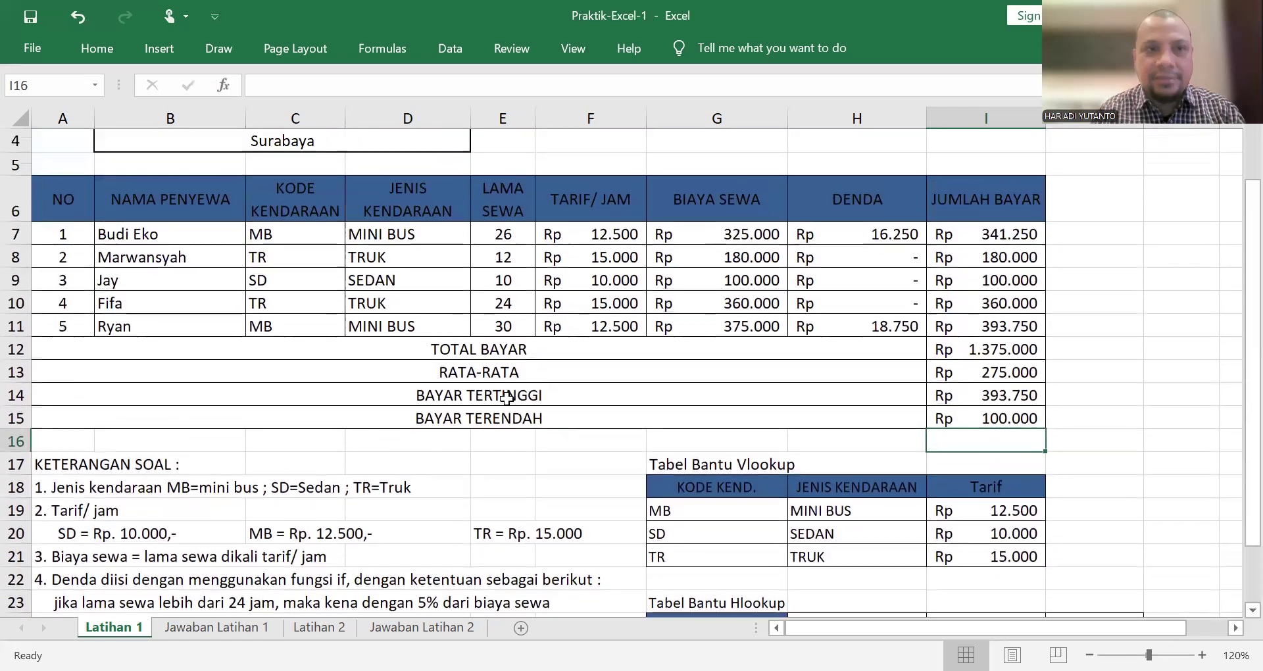